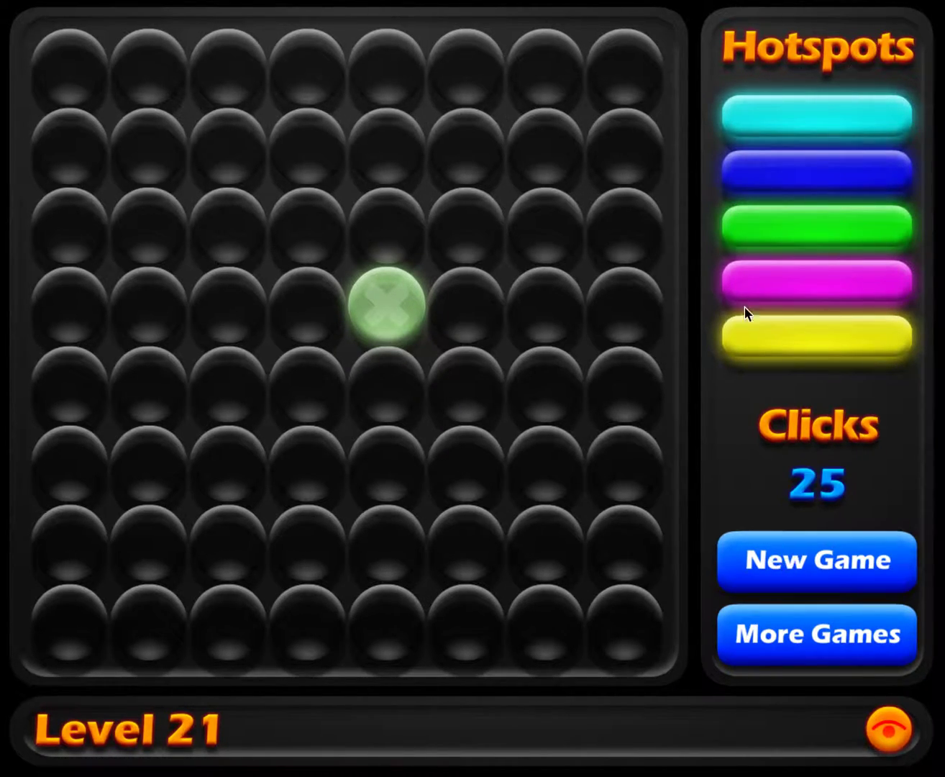
Reveal the cells at row 5 column 4, row 6 column 3 and row 7 column 3
left_click(301, 396)
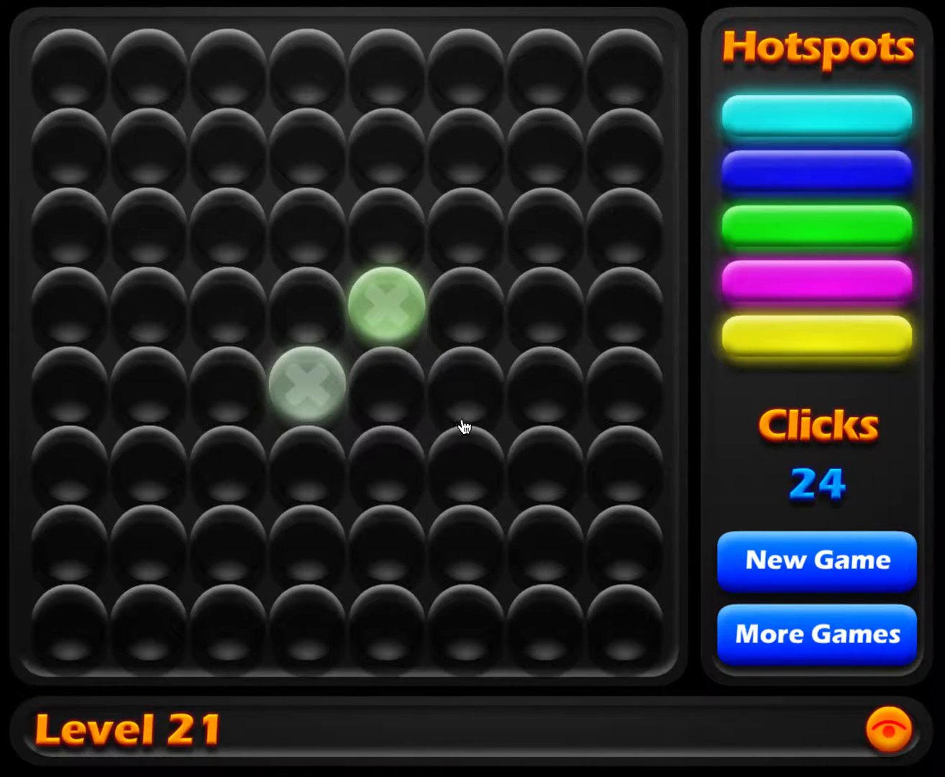
left_click(226, 454)
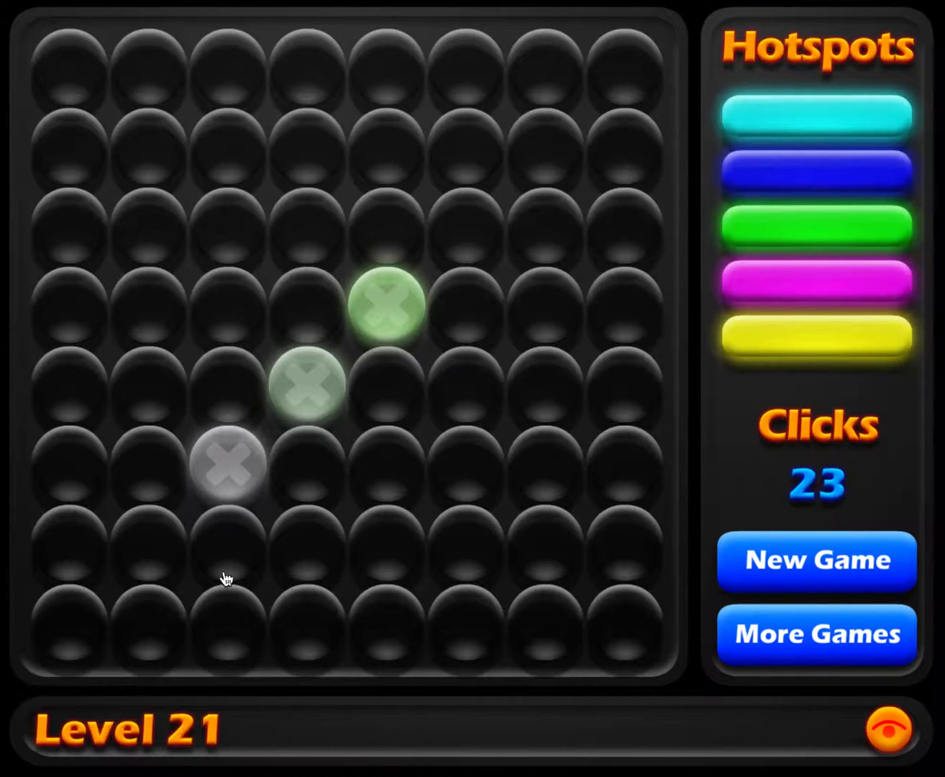
left_click(244, 554)
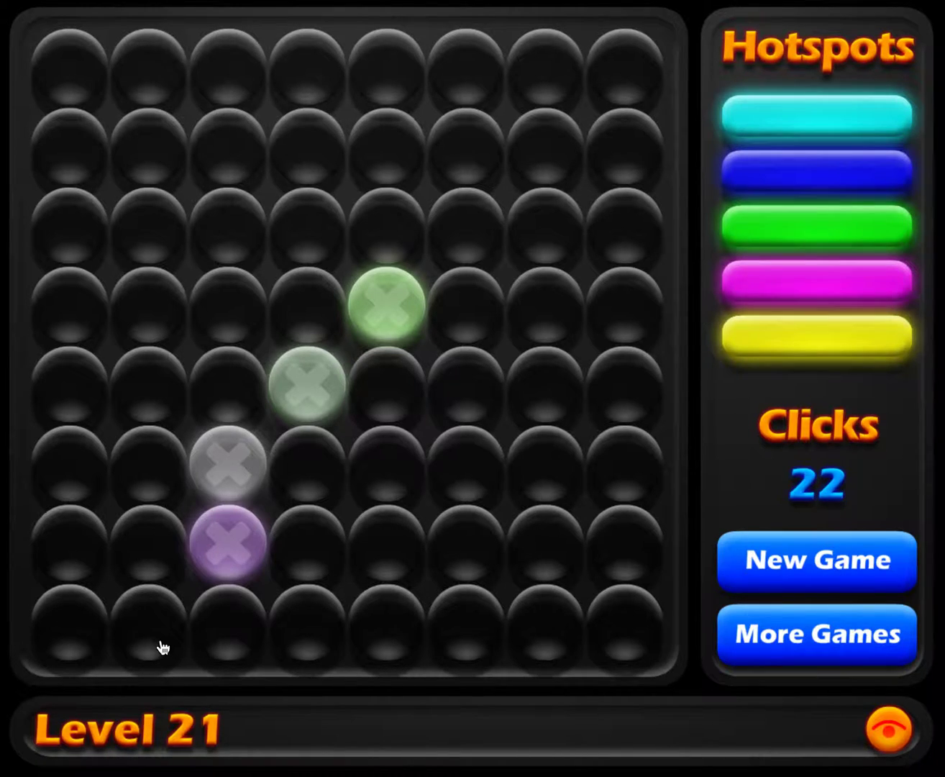
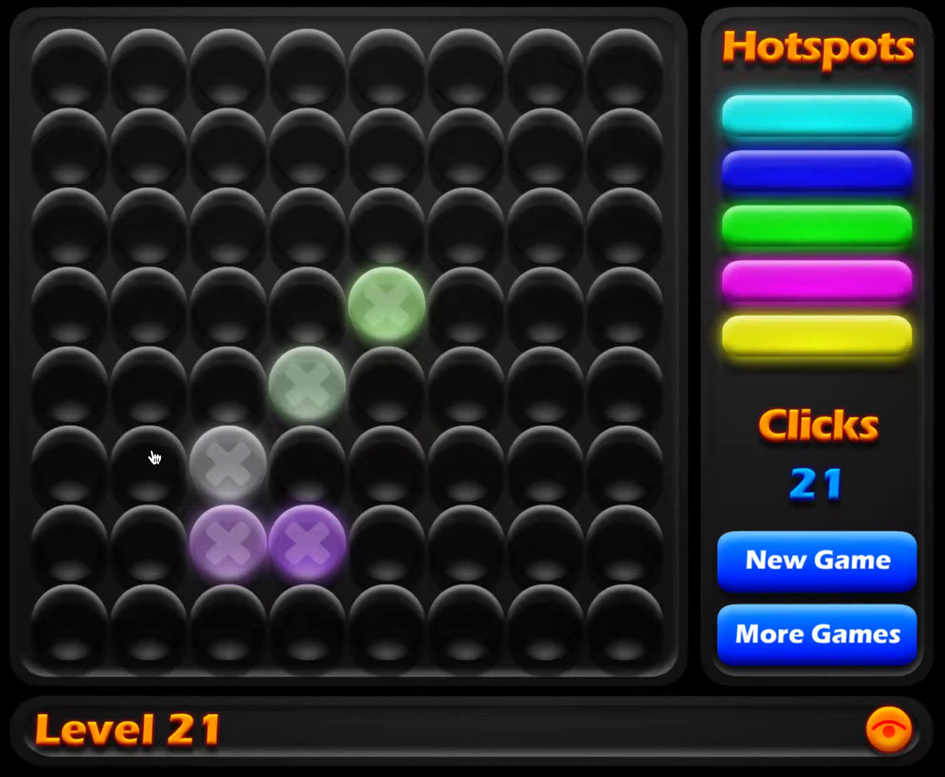
Probe four lower-row orbs right of the purple marks, uncovering the blue hotspot at the row's end
left_click(382, 491)
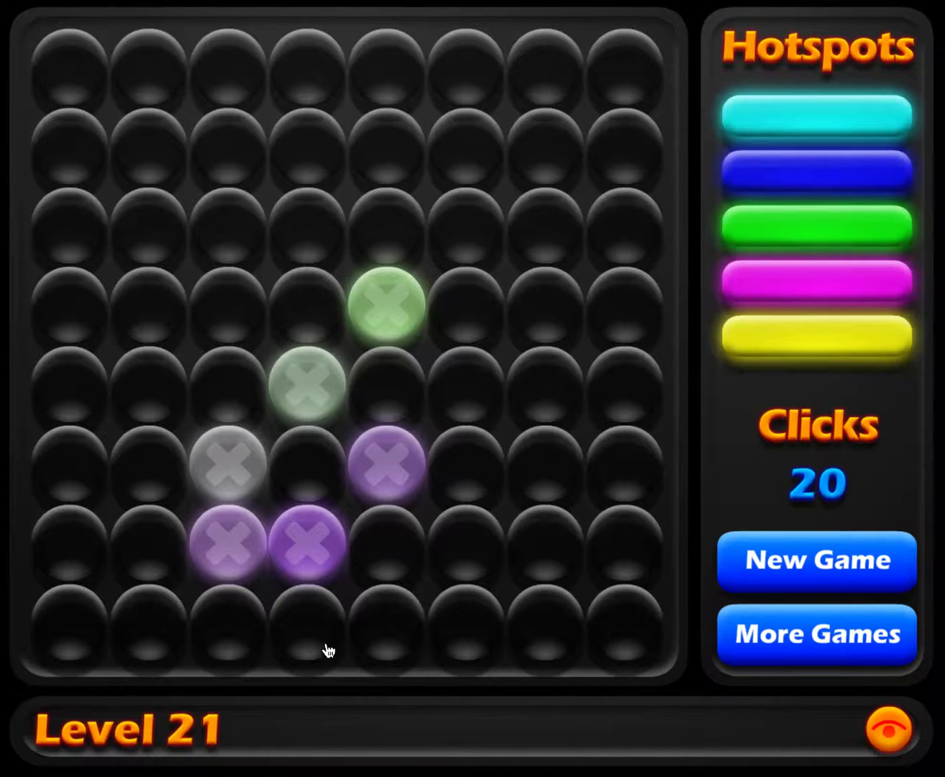
left_click(386, 548)
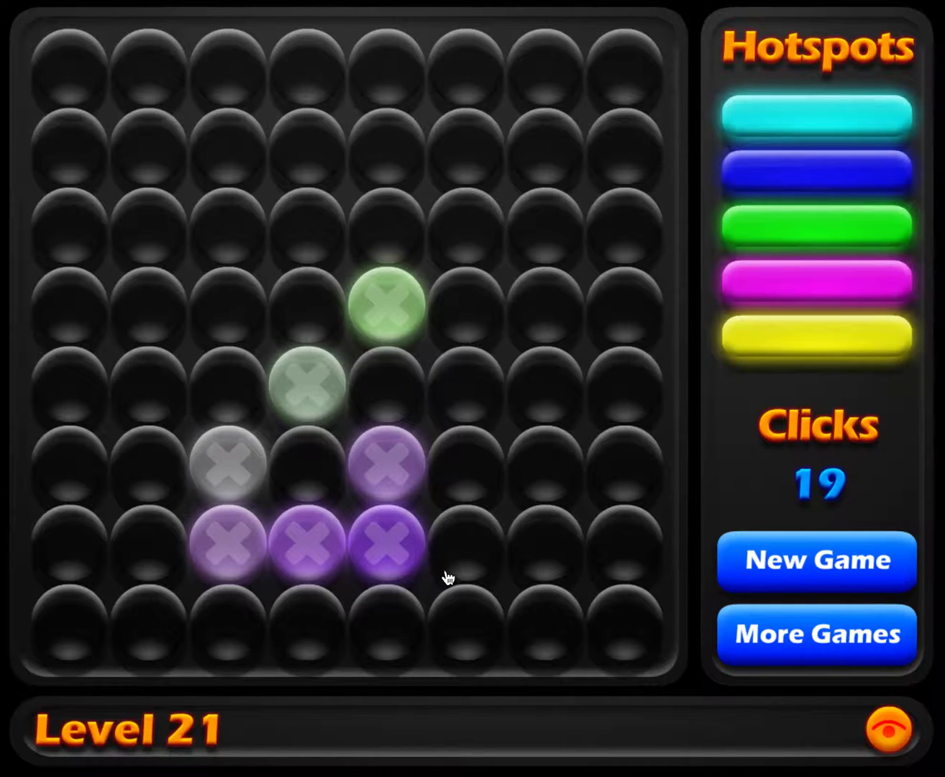
left_click(469, 562)
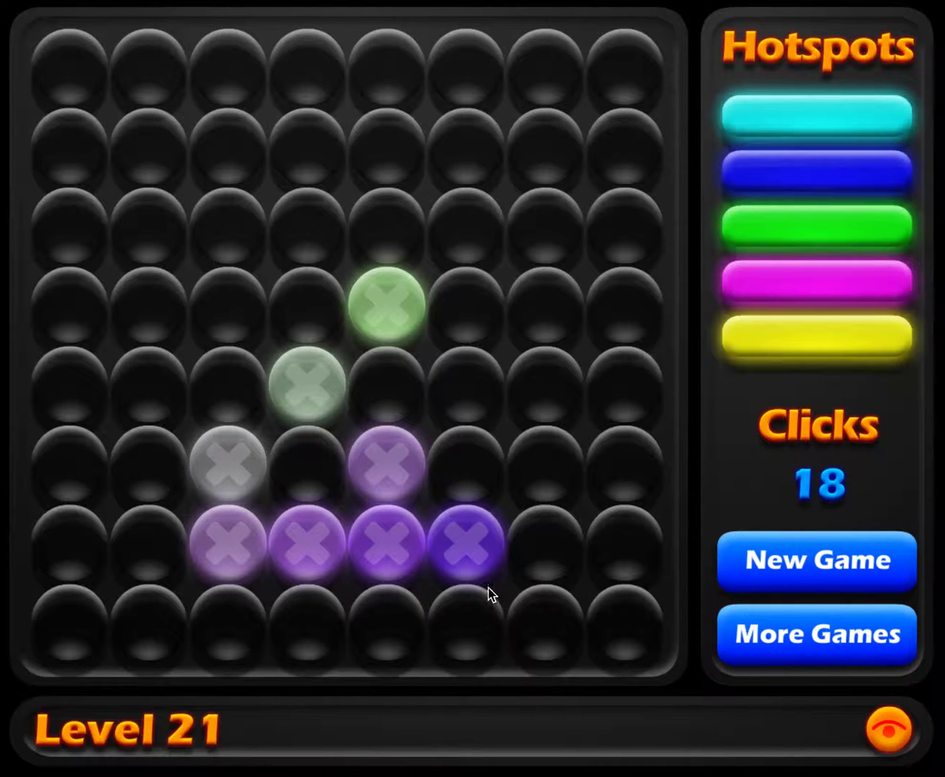
left_click(547, 558)
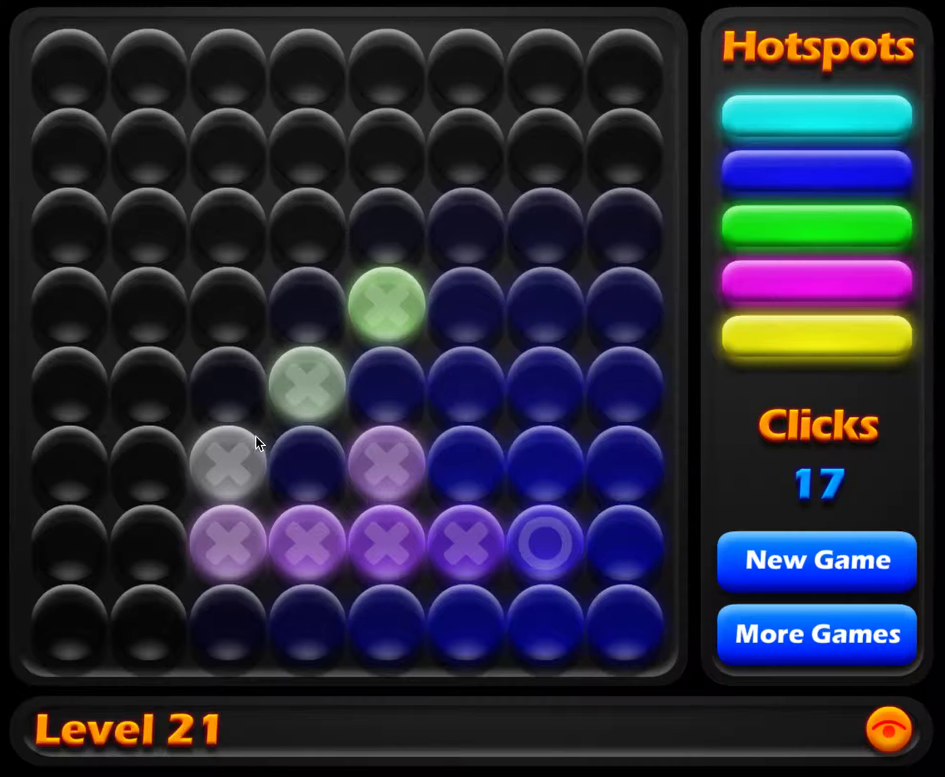
Extend the green trail up through rows four and three, collecting the '?' orb's bonus
left_click(148, 406)
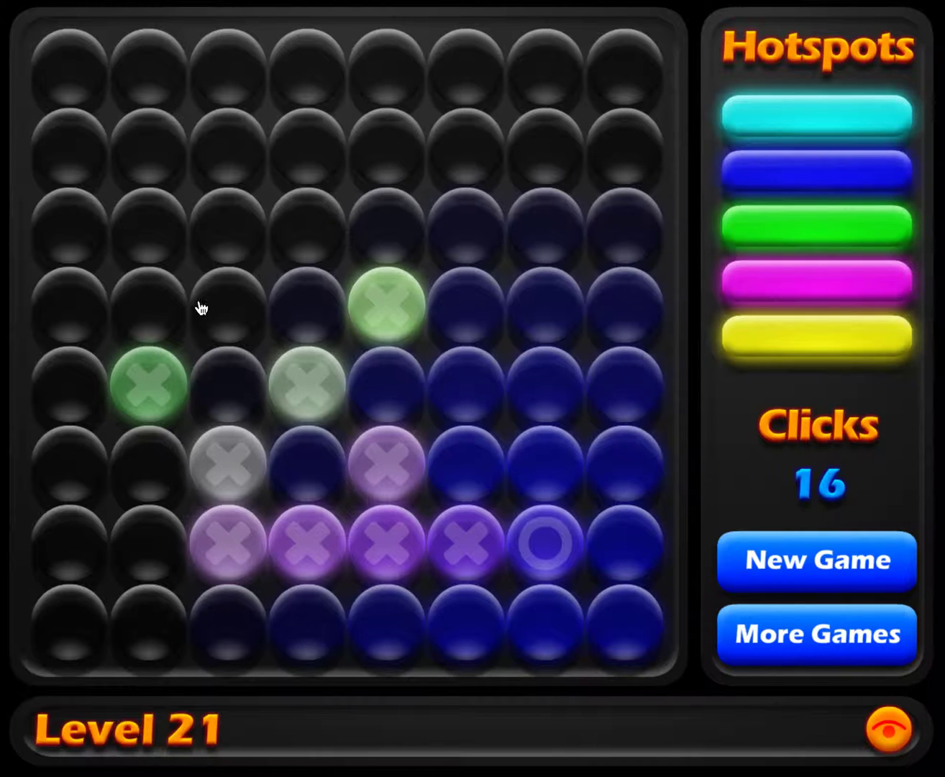
left_click(221, 303)
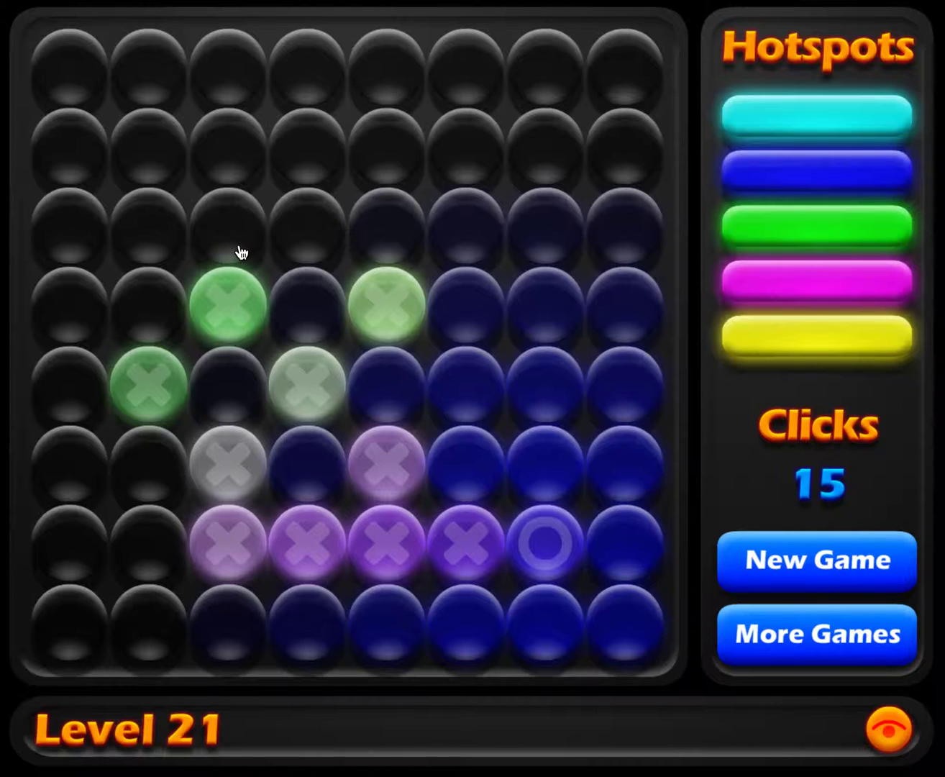
left_click(307, 302)
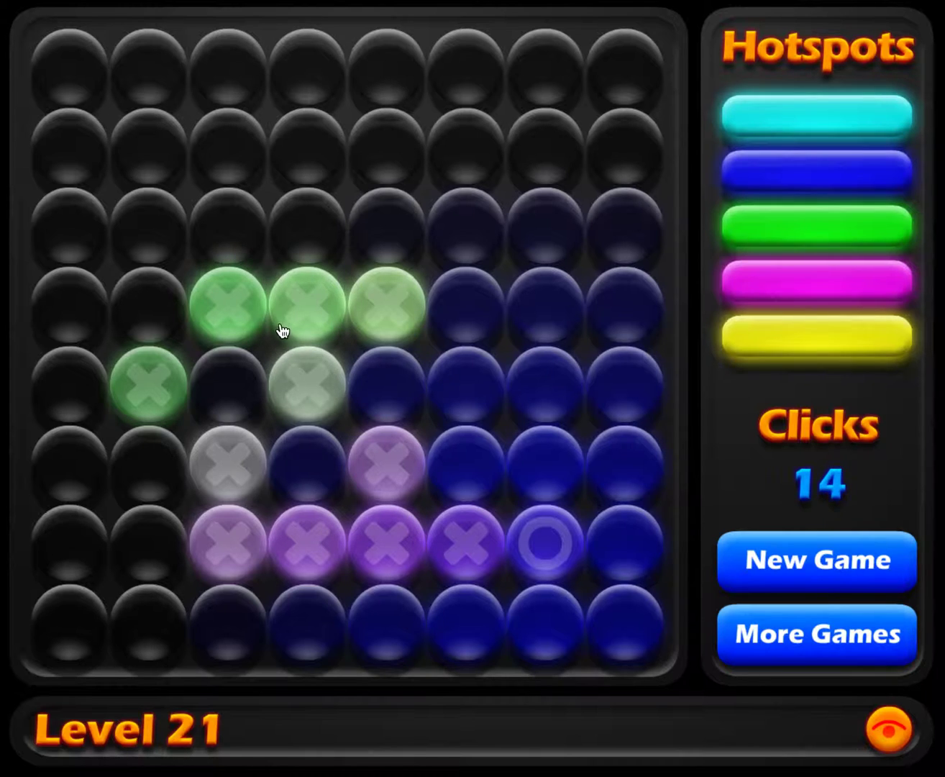
left_click(236, 255)
left_click(236, 229)
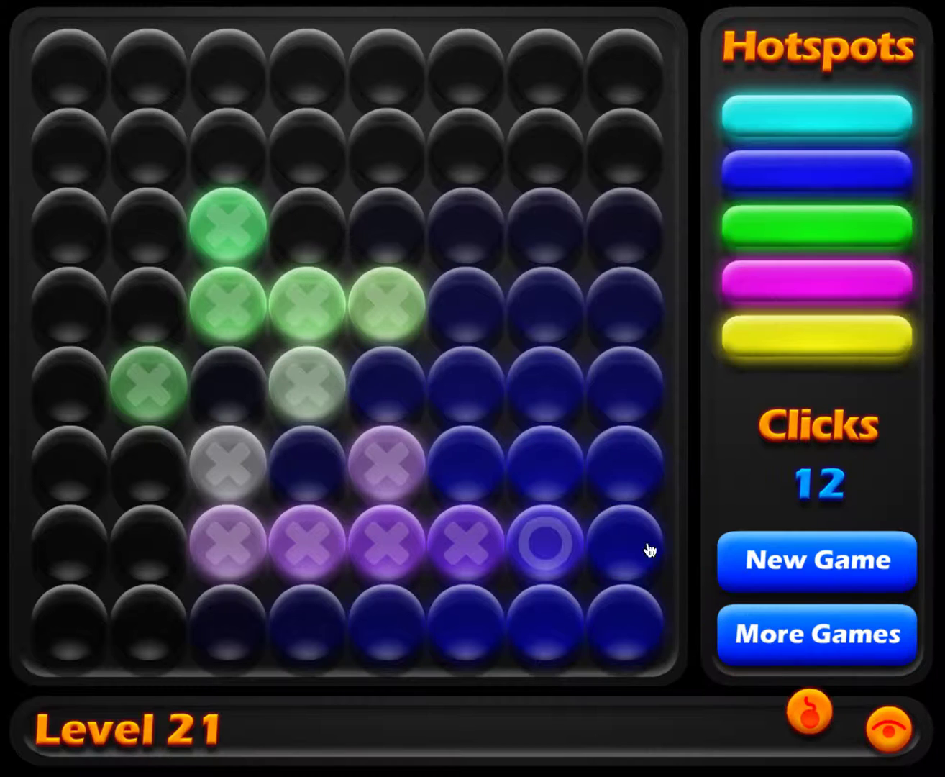
left_click(304, 231)
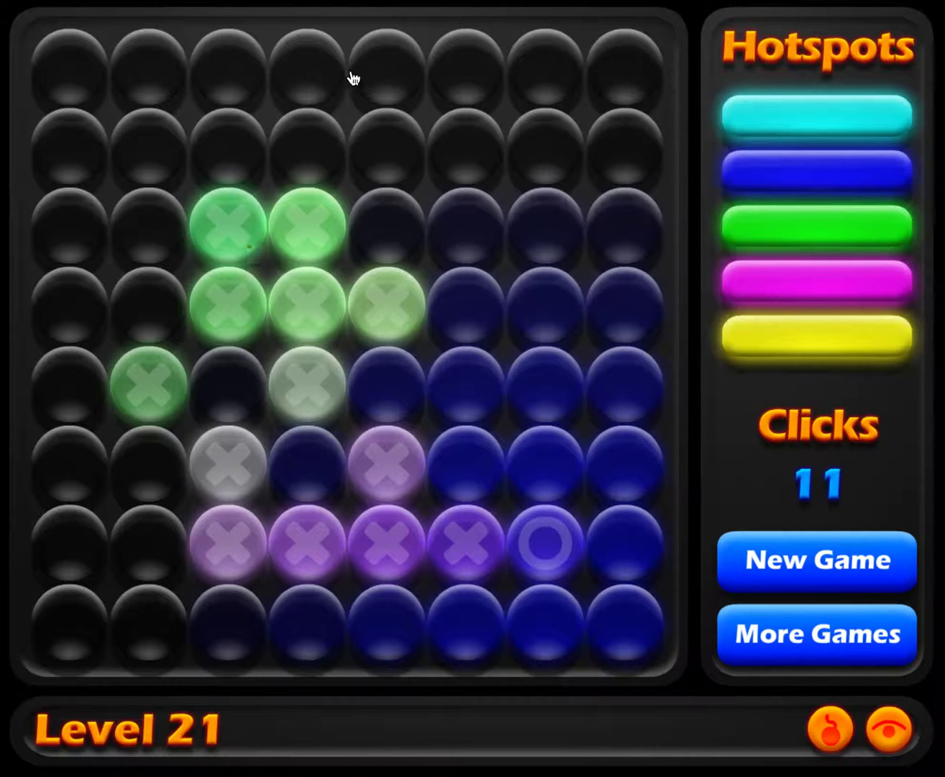
Use the eye reveal power-up on the upper board and probe a top-row orb in the green area
left_click(829, 729)
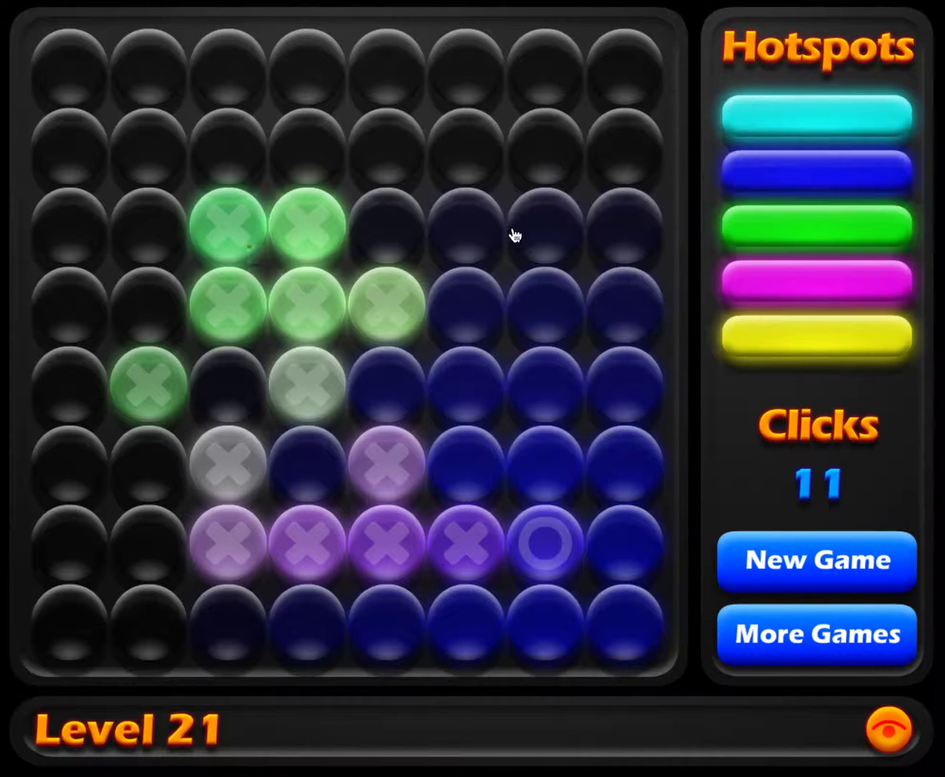
left_click(472, 162)
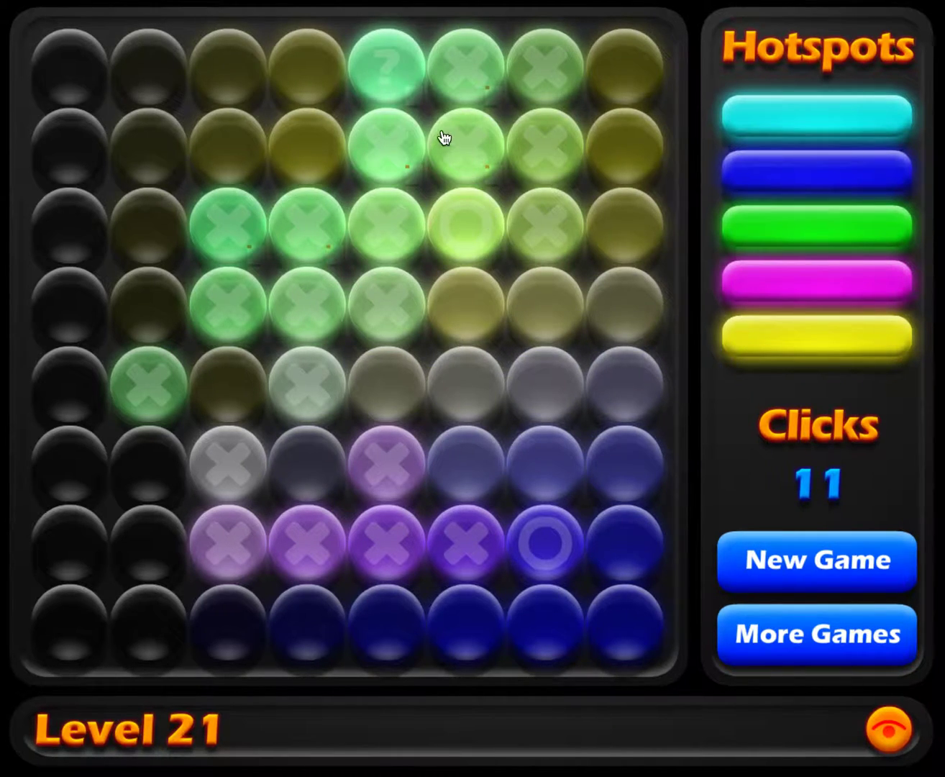
left_click(381, 68)
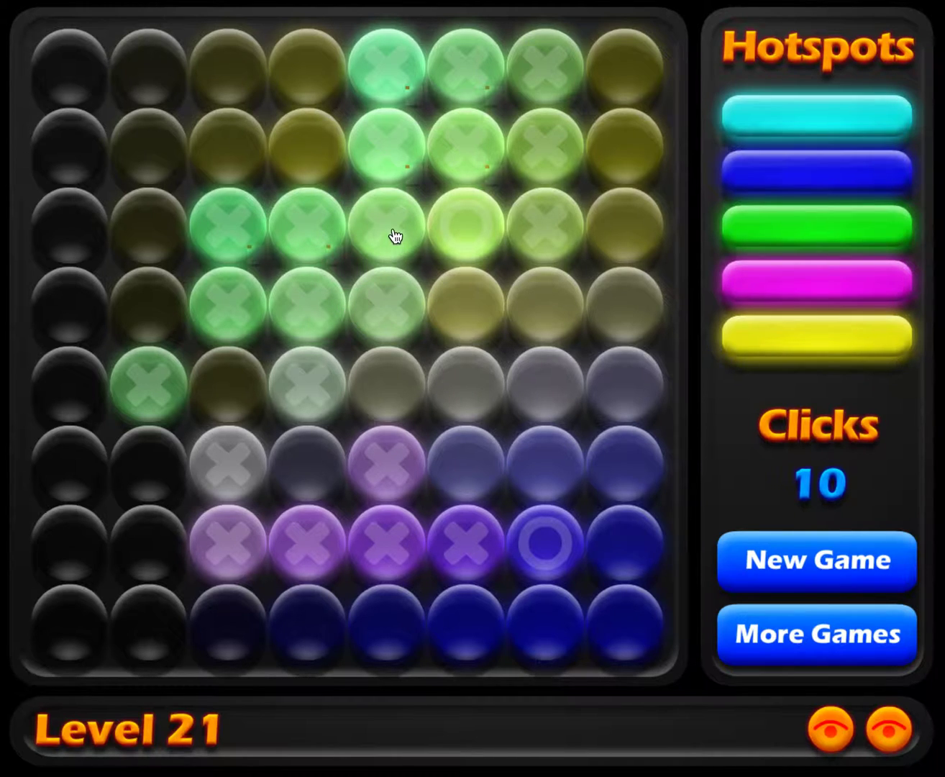
Probe four orbs in rows two and one, uncovering the cyan hotspot in the top row
left_click(314, 151)
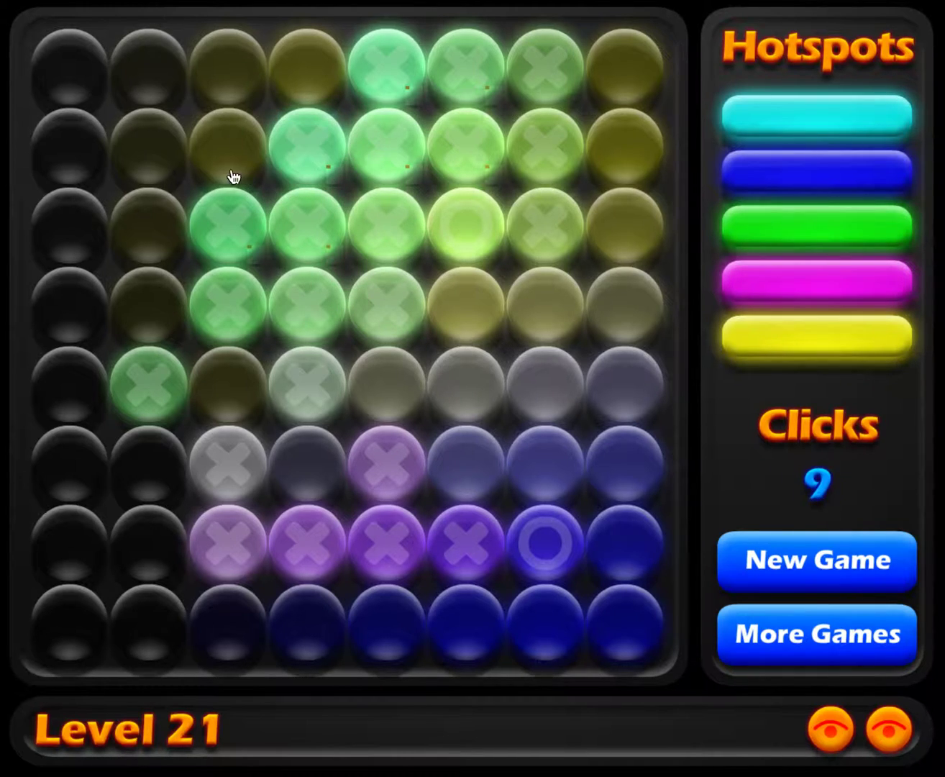
left_click(250, 126)
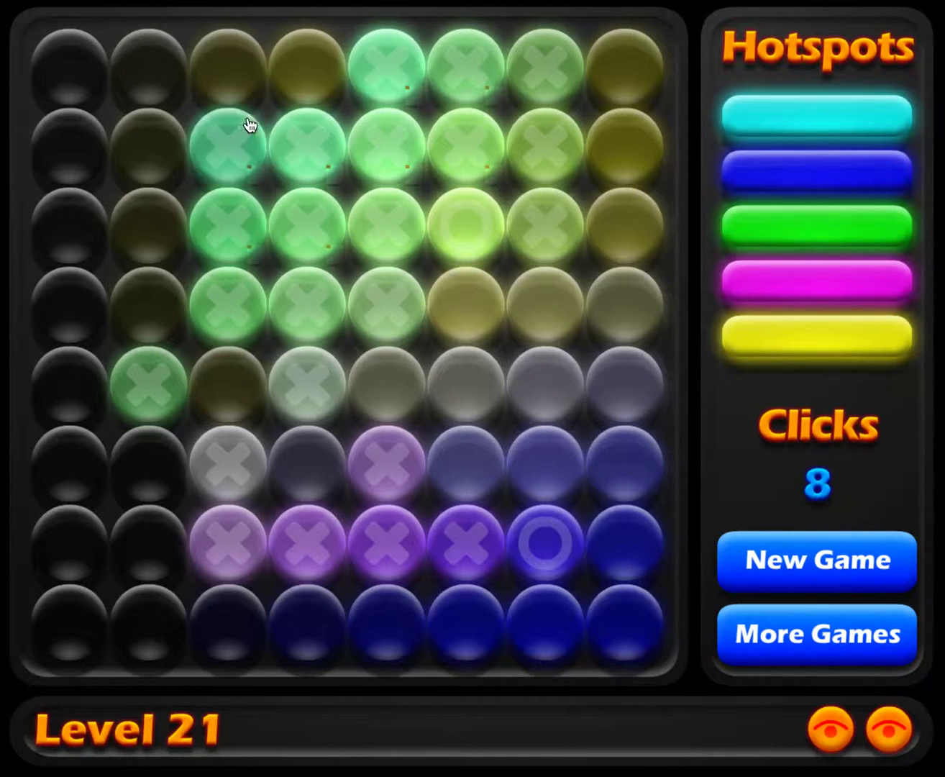
left_click(241, 70)
left_click(294, 90)
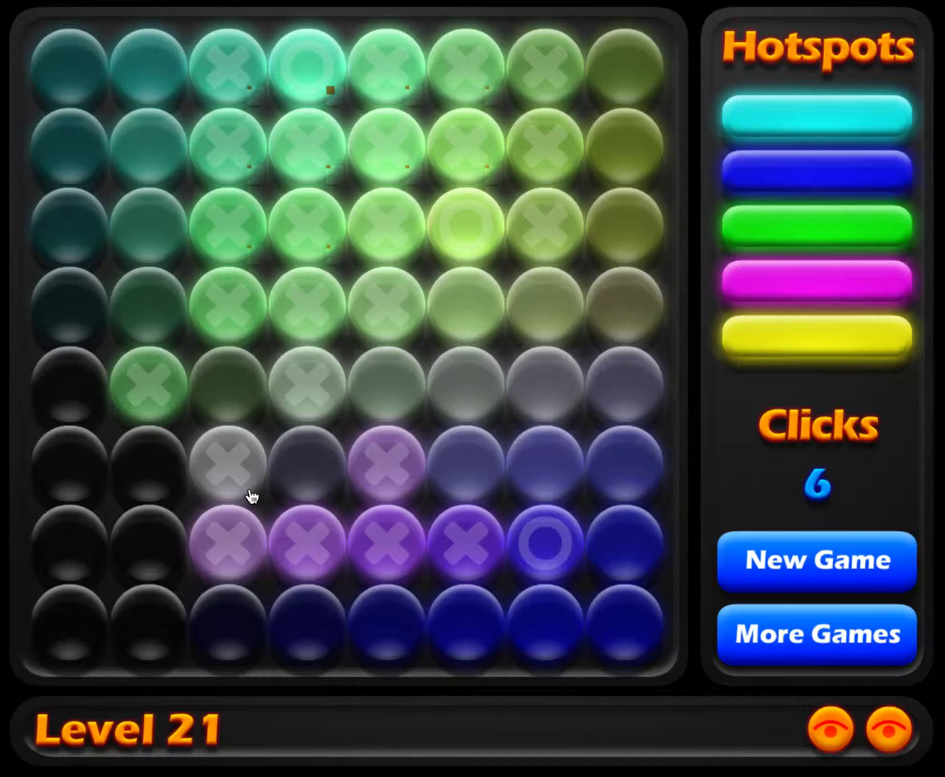
Probe two middle orbs, use a reveal power-up, then uncover the magenta hotspot and the last hotspot
left_click(306, 464)
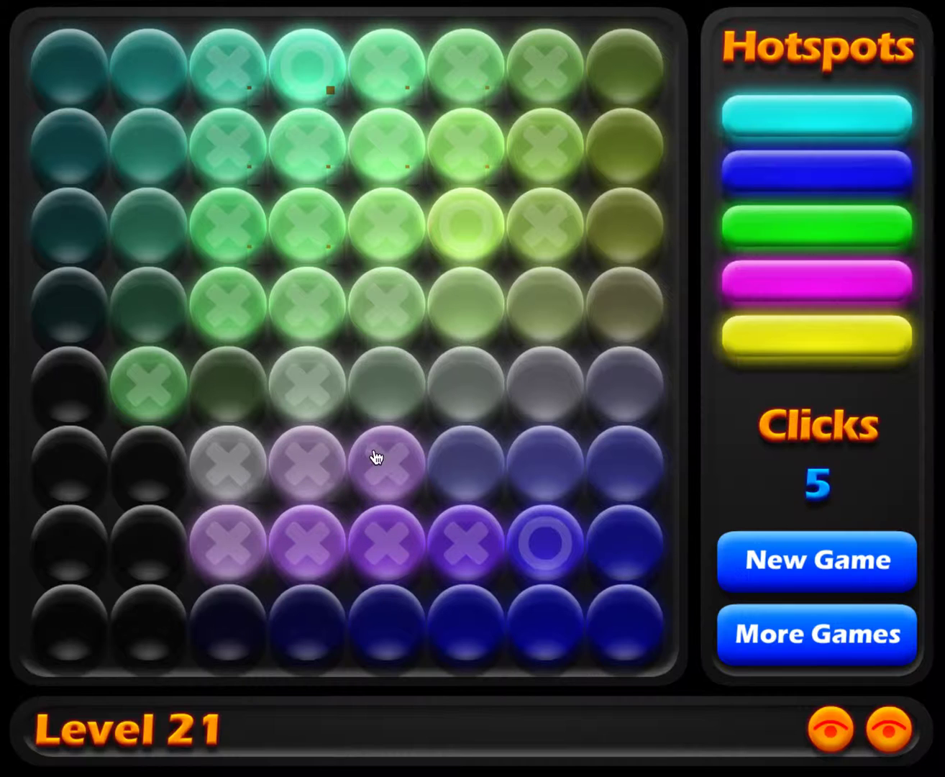
left_click(379, 408)
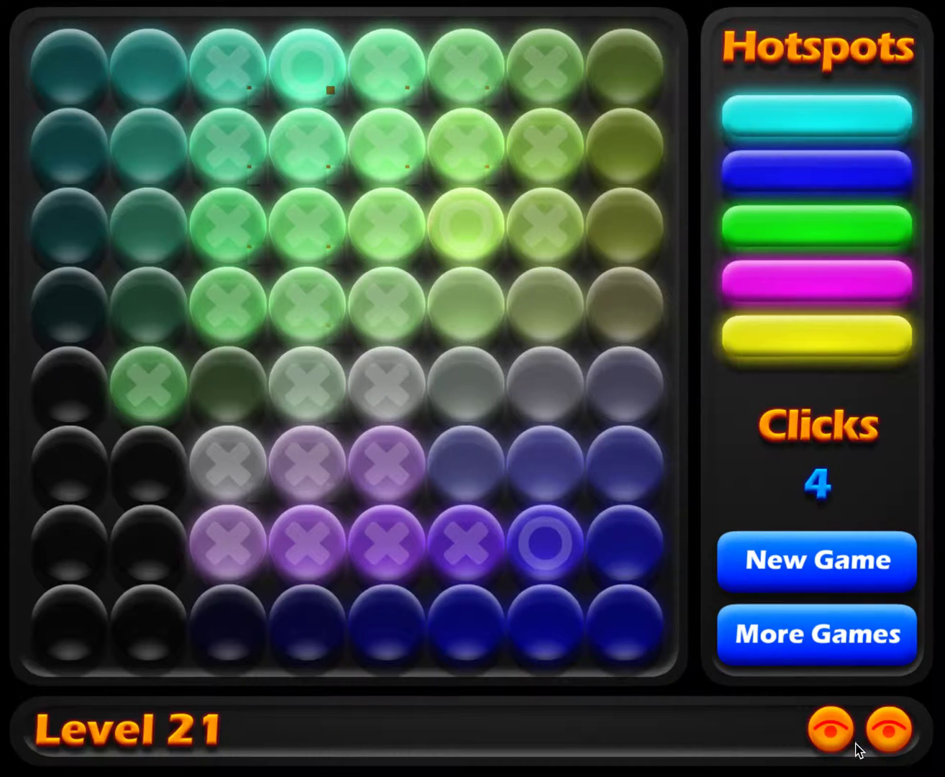
left_click(830, 731)
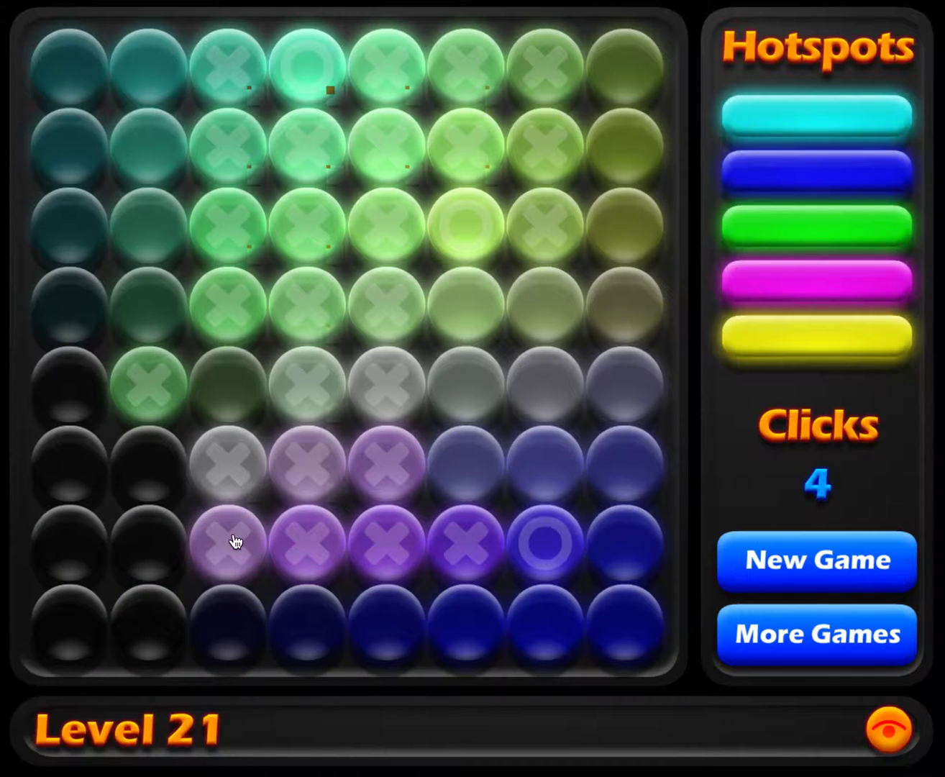
left_click(228, 624)
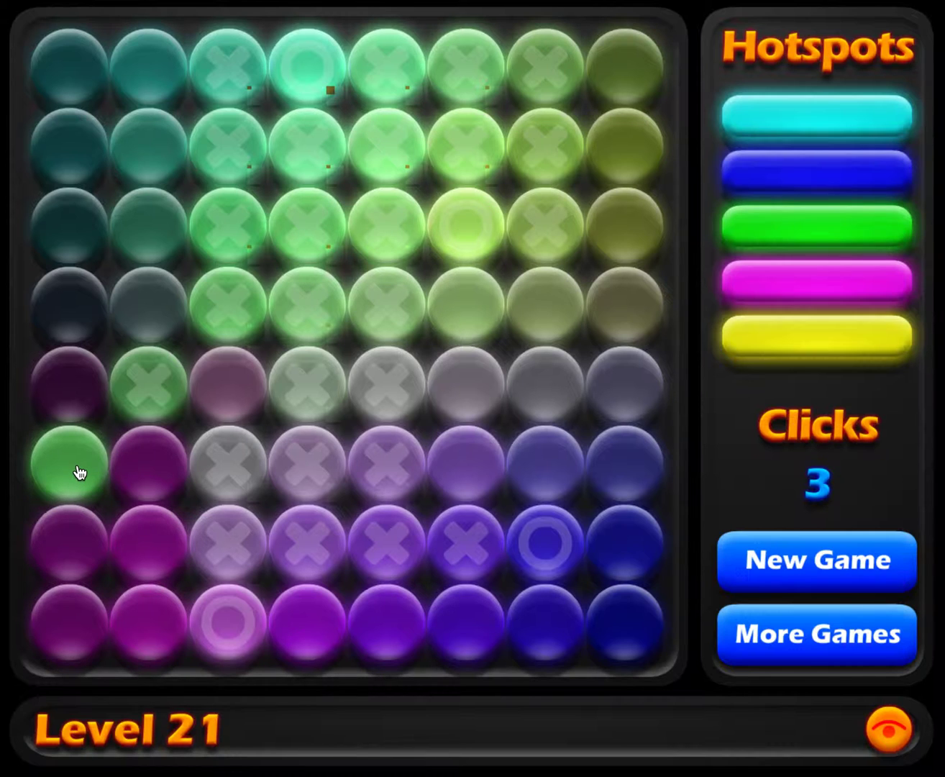
left_click(79, 472)
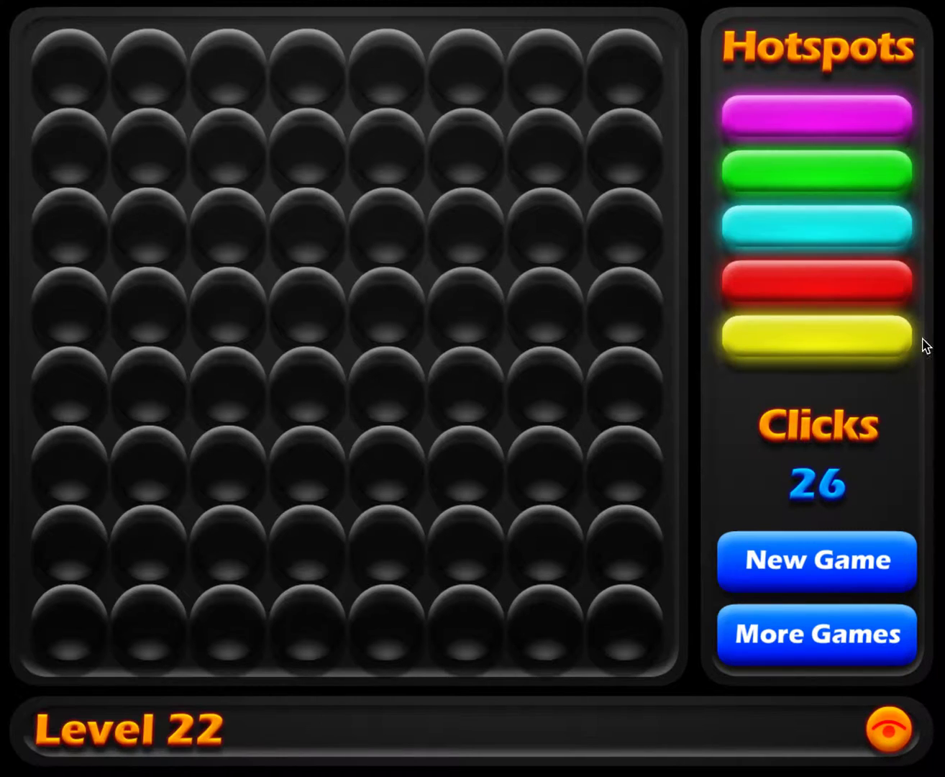
Probe seven central Level 22 orbs, following the magenta readings down to the bottom row
left_click(386, 297)
left_click(336, 387)
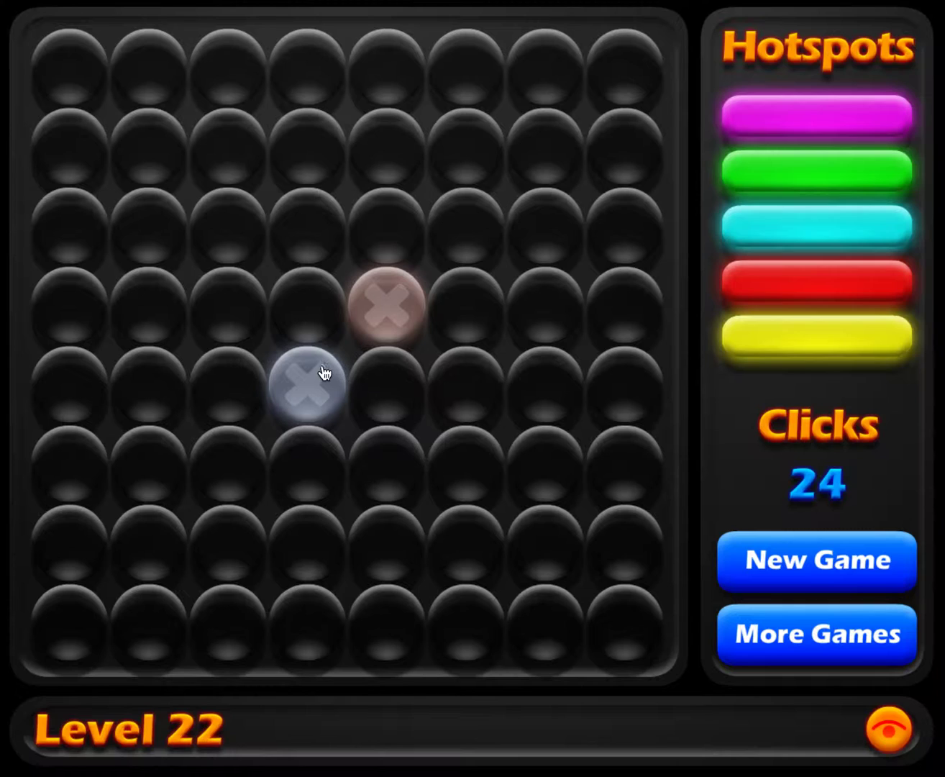
left_click(462, 404)
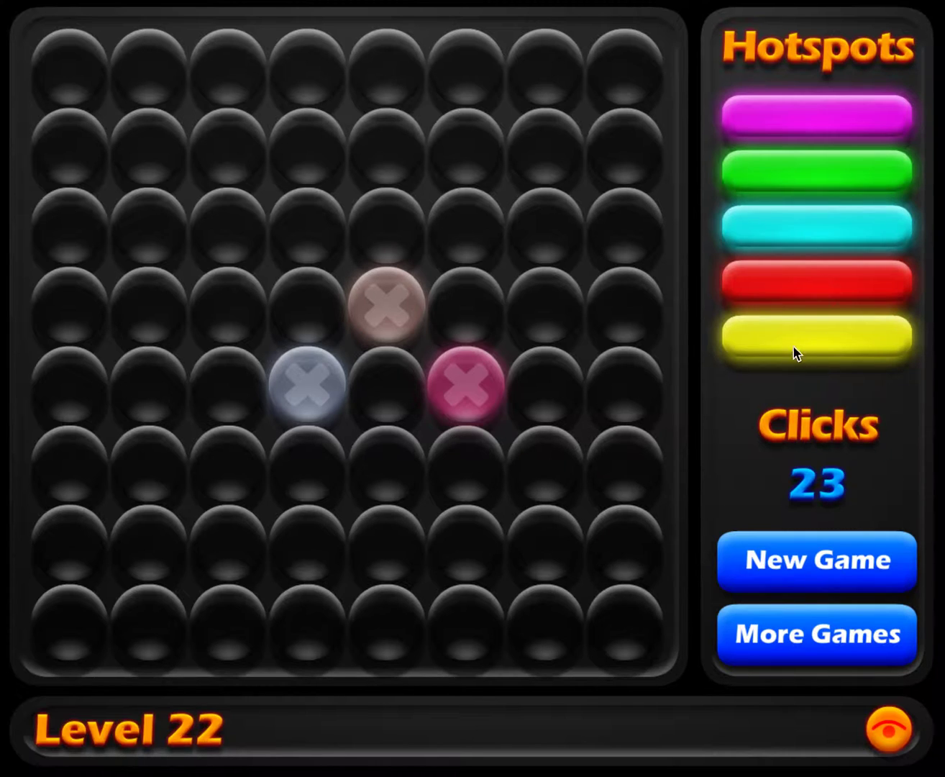
left_click(415, 463)
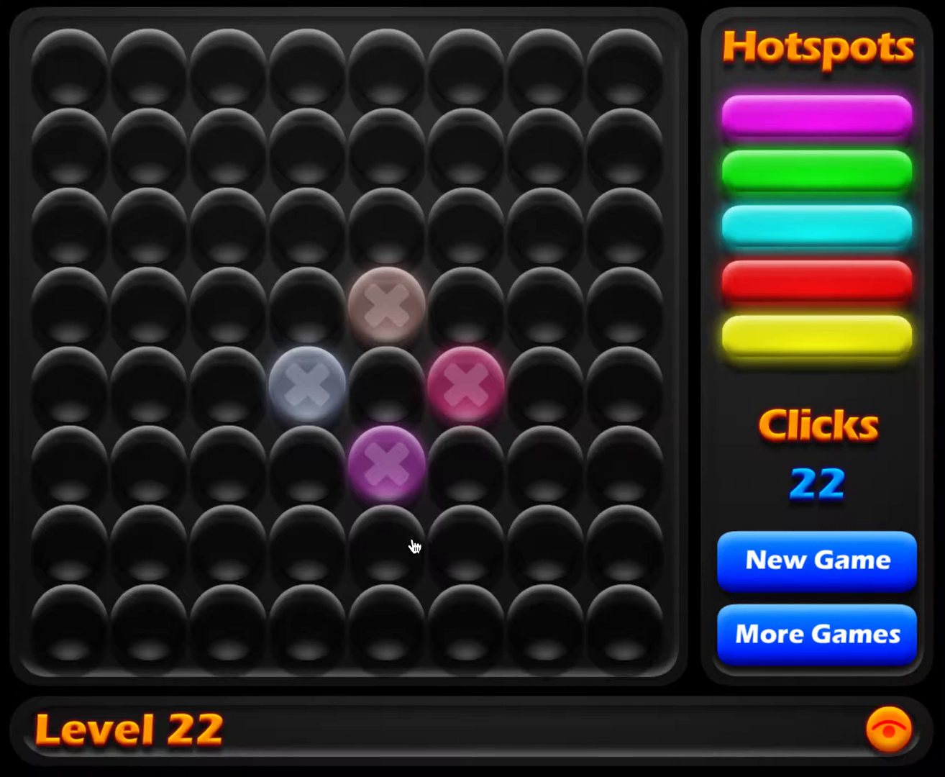
left_click(561, 473)
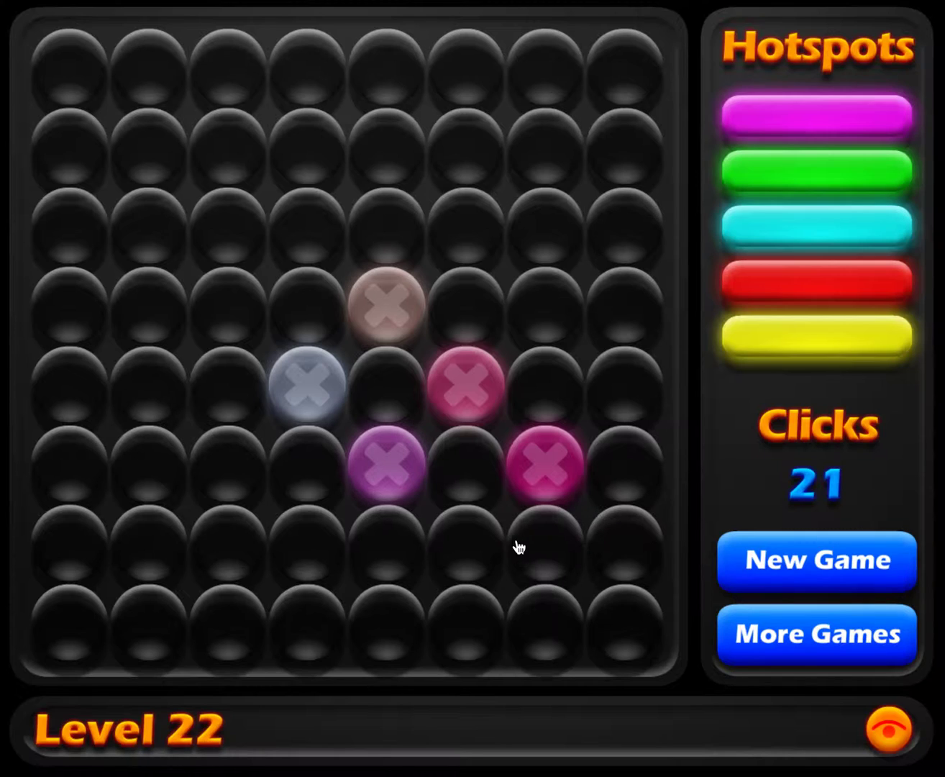
left_click(477, 544)
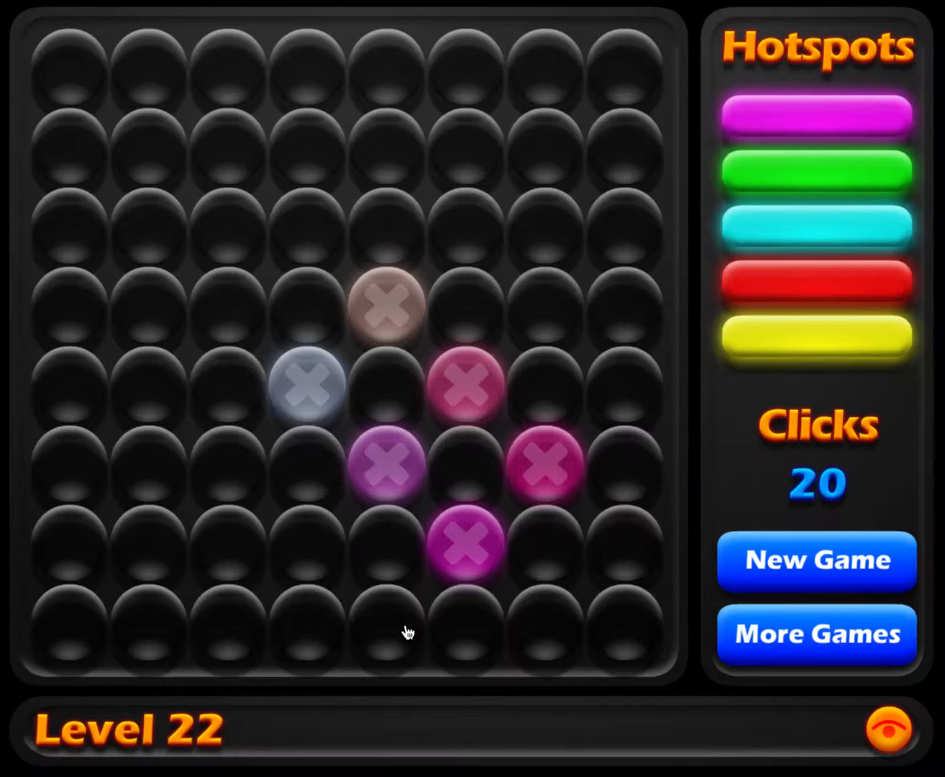
left_click(408, 632)
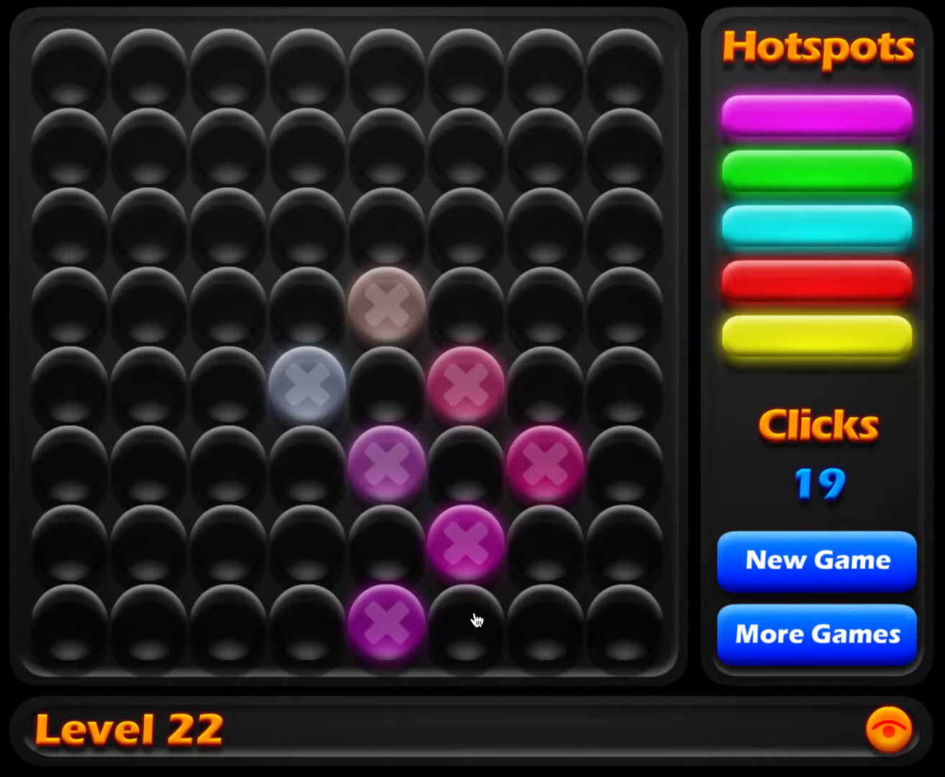
Uncover the bottom-row magenta hotspot and the orange hotspot in the upper right
left_click(476, 618)
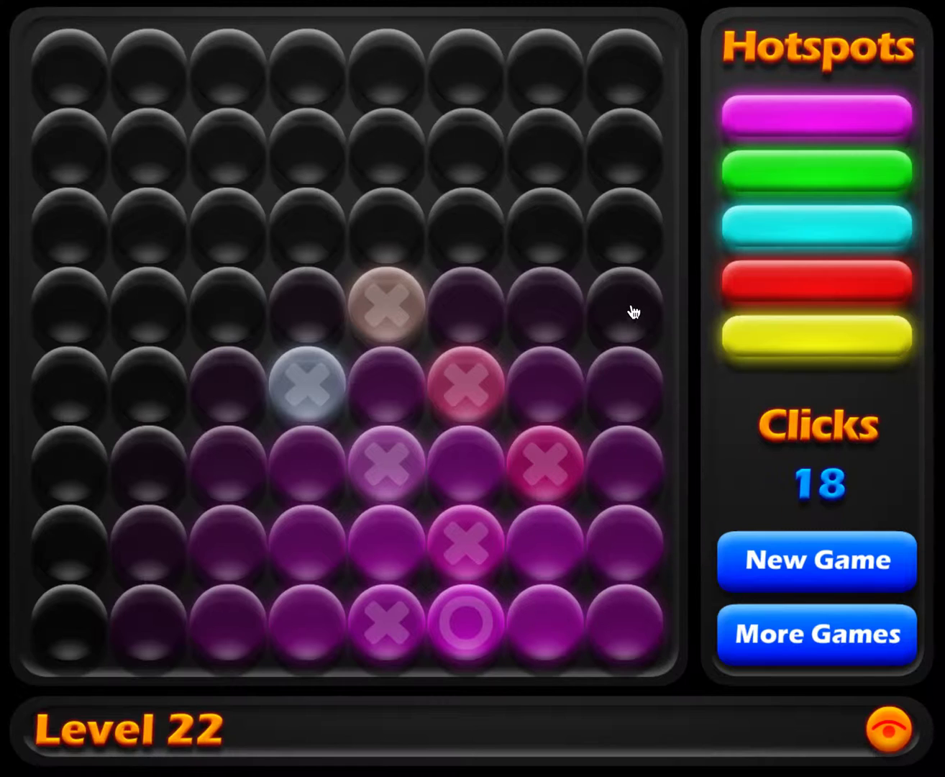
left_click(554, 238)
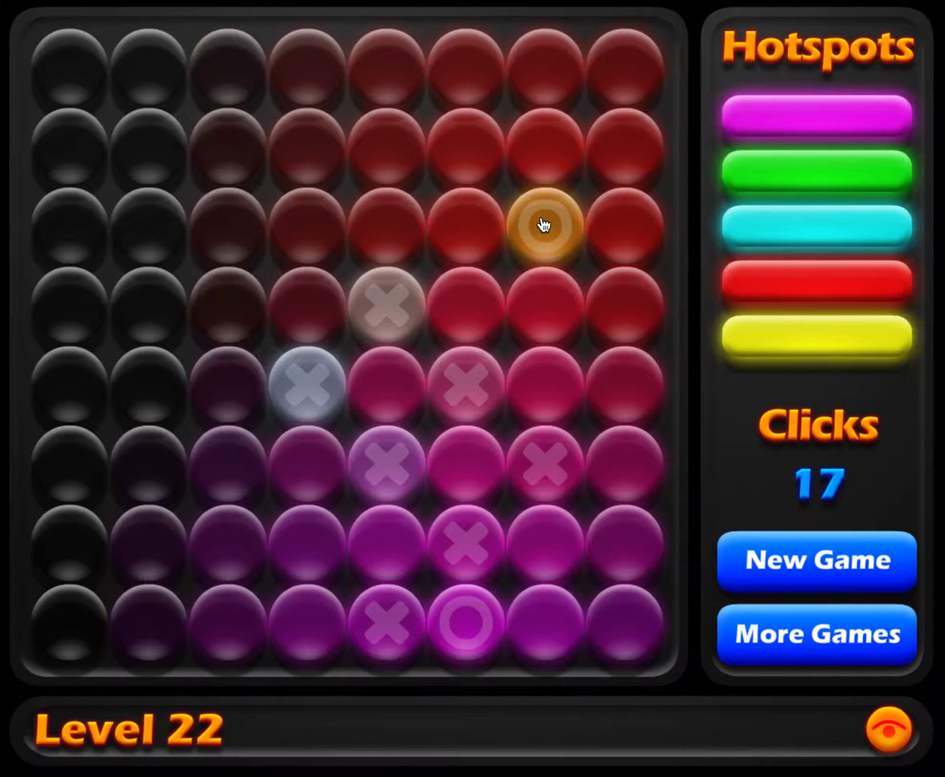
Test five orbs around the upper hotspot in rows 2-3, then reveal the top-right green hotspot
left_click(472, 231)
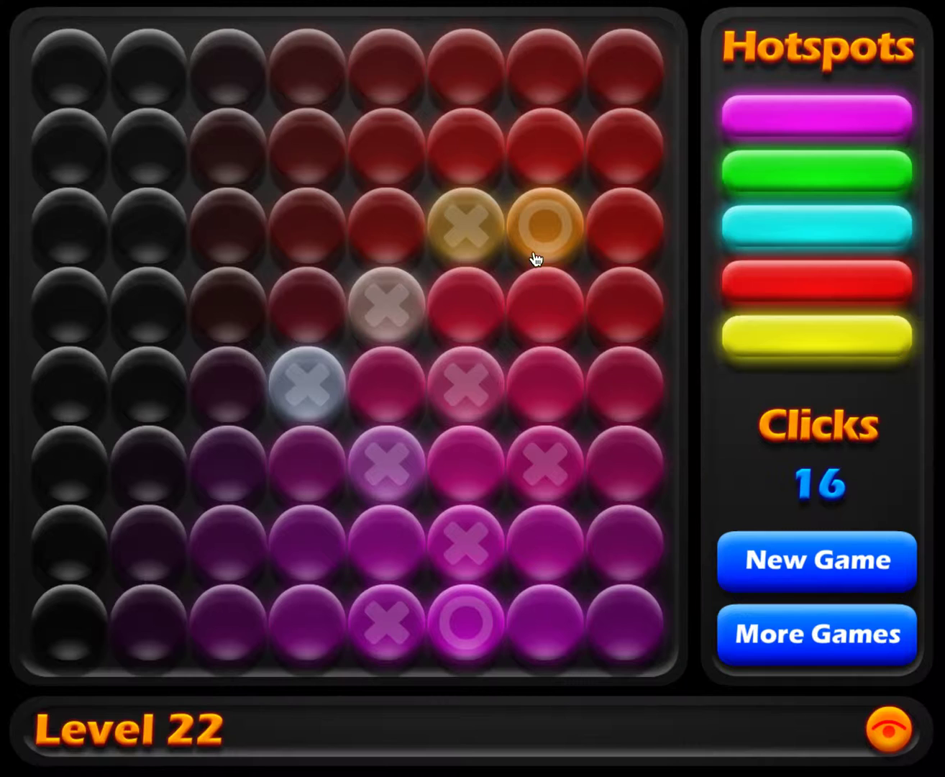
left_click(476, 155)
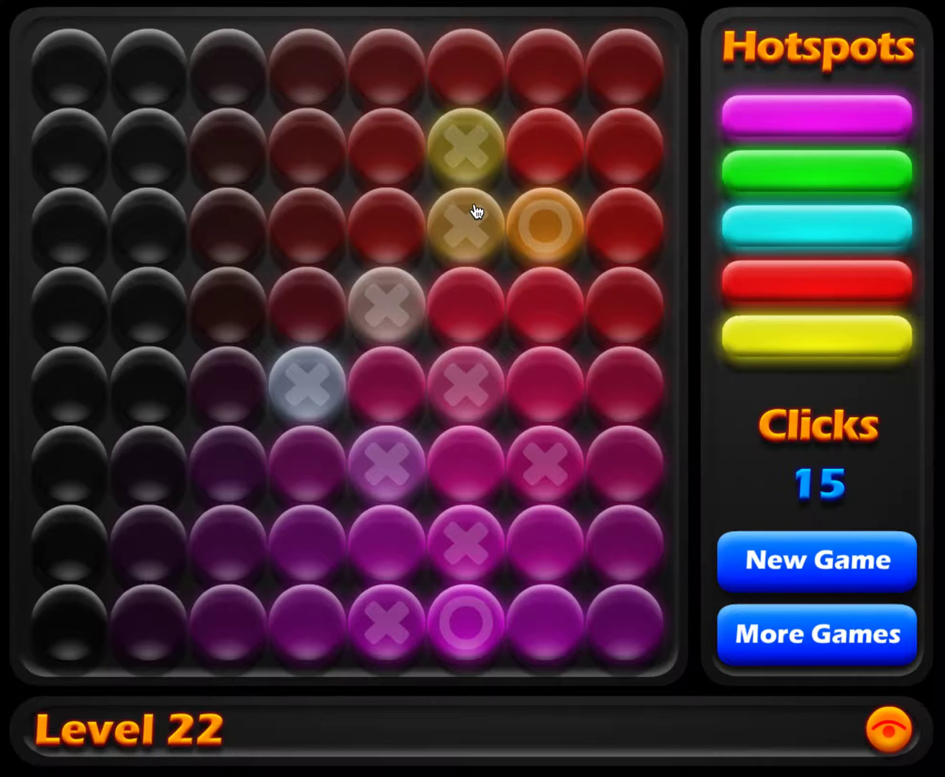
left_click(538, 158)
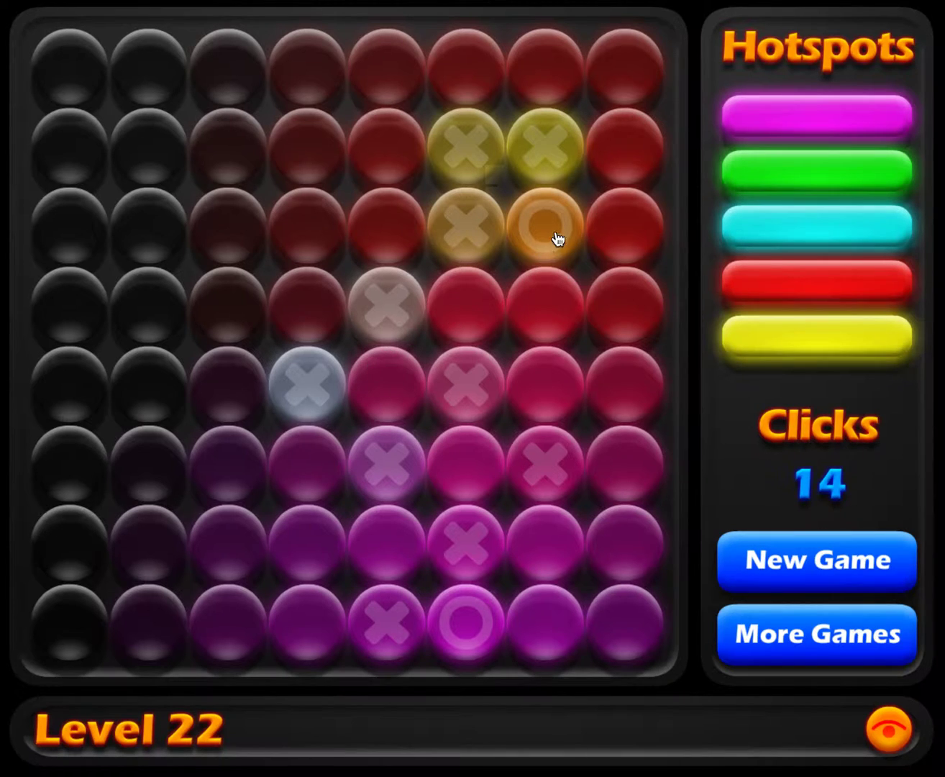
left_click(615, 175)
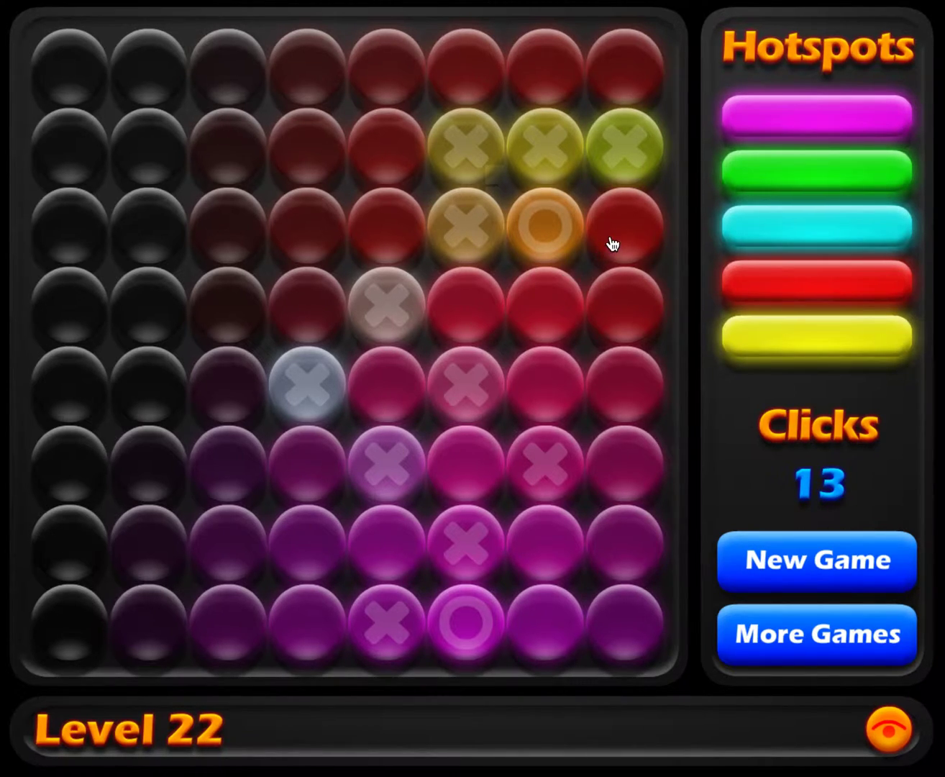
left_click(615, 243)
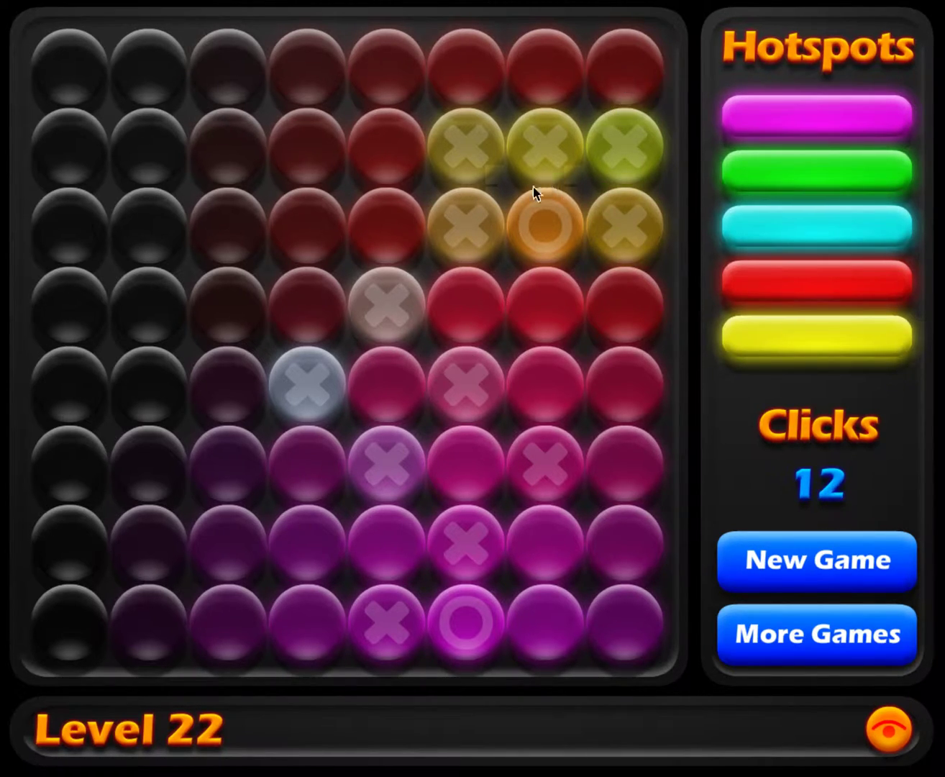
left_click(626, 68)
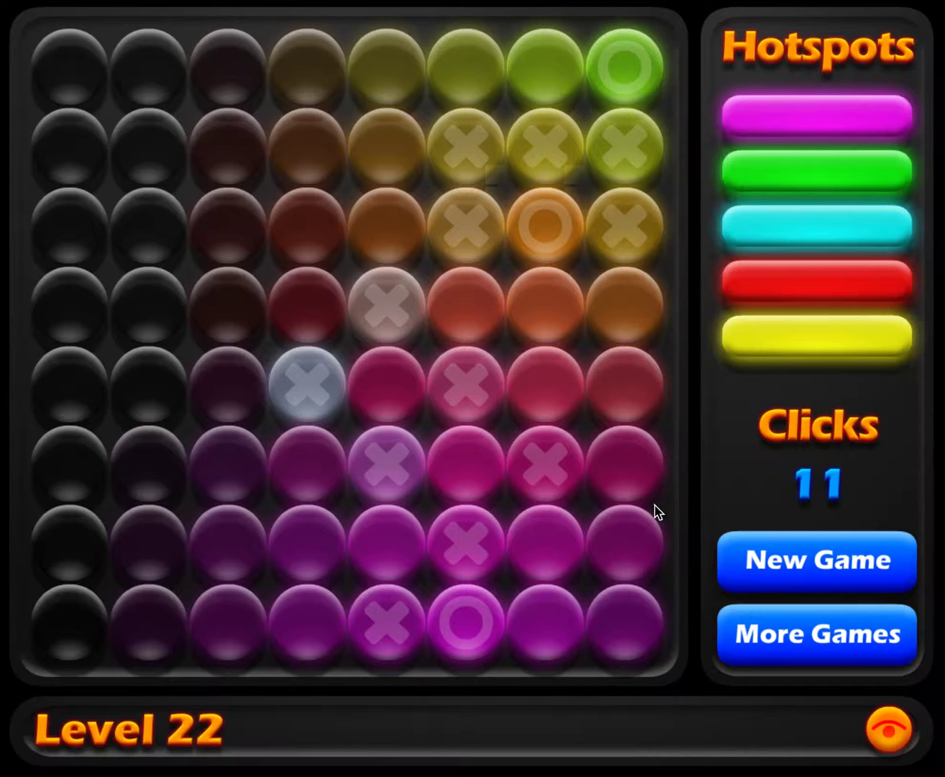
Test the orbs at row 3 columns 5 and 4, and row 5 column 7
left_click(400, 237)
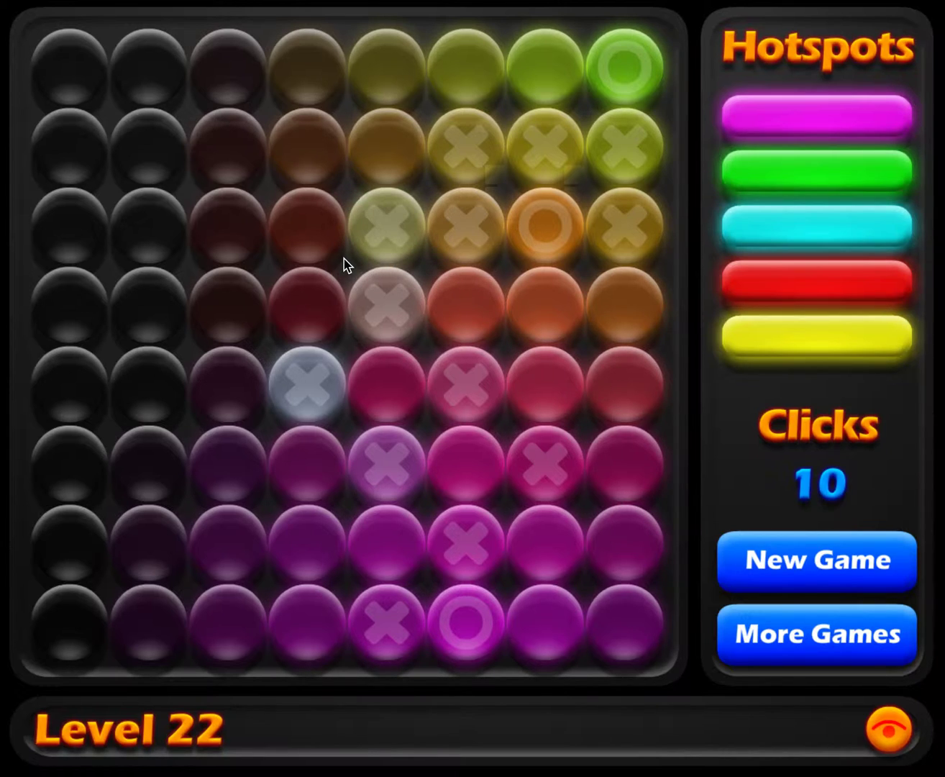
left_click(311, 224)
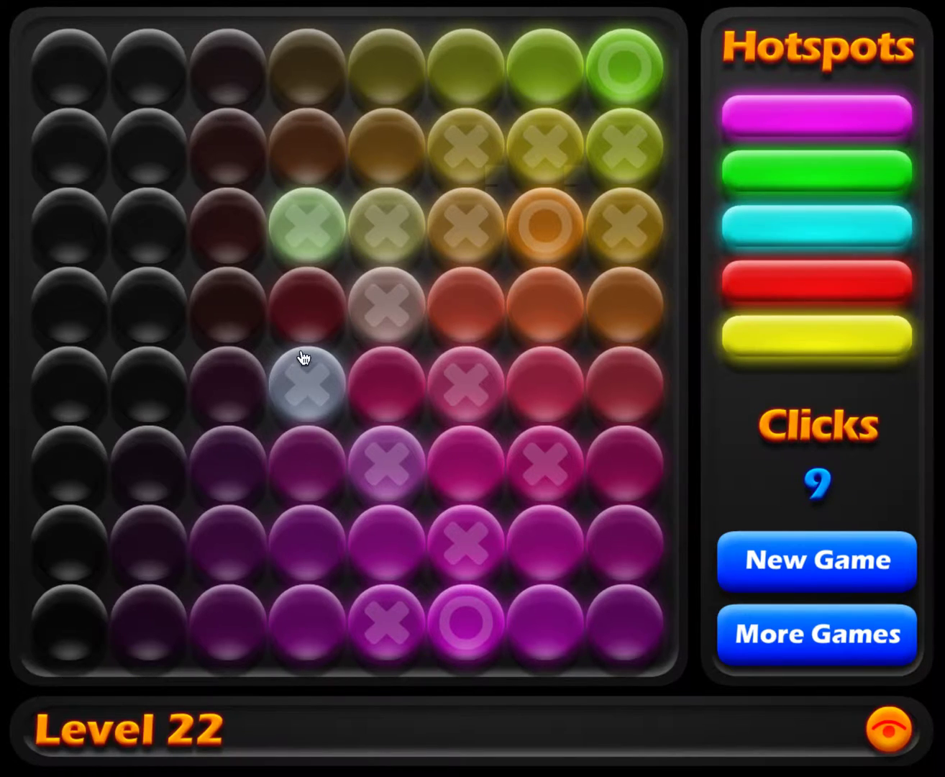
left_click(556, 383)
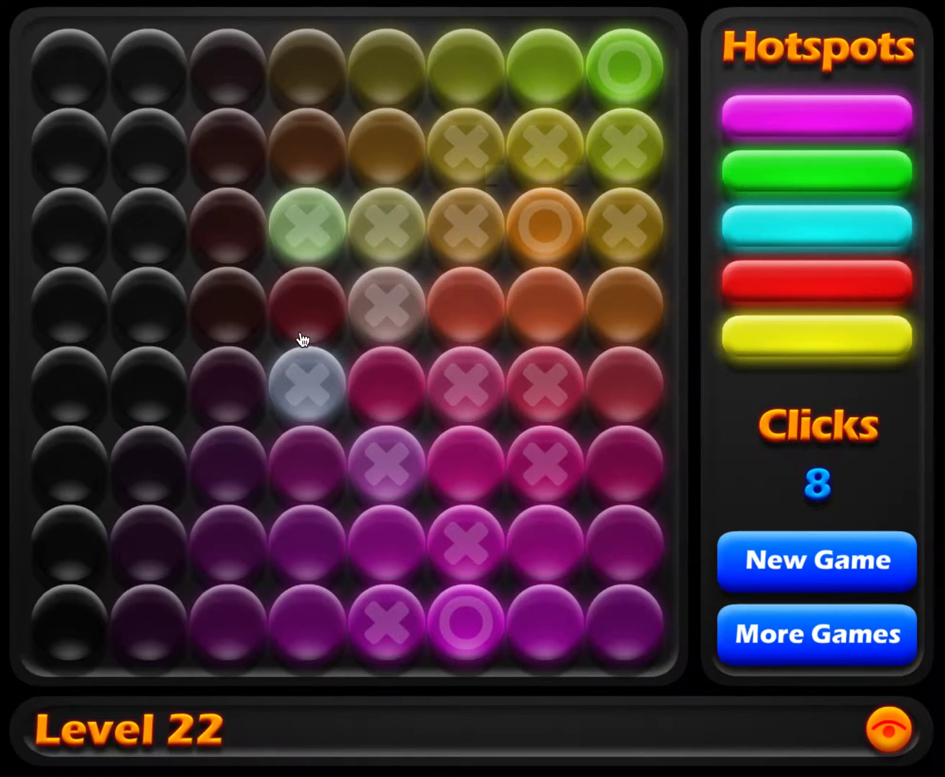
Uncover the cyan hotspot at row 4, column 2, then probe row 2, column 5
left_click(145, 325)
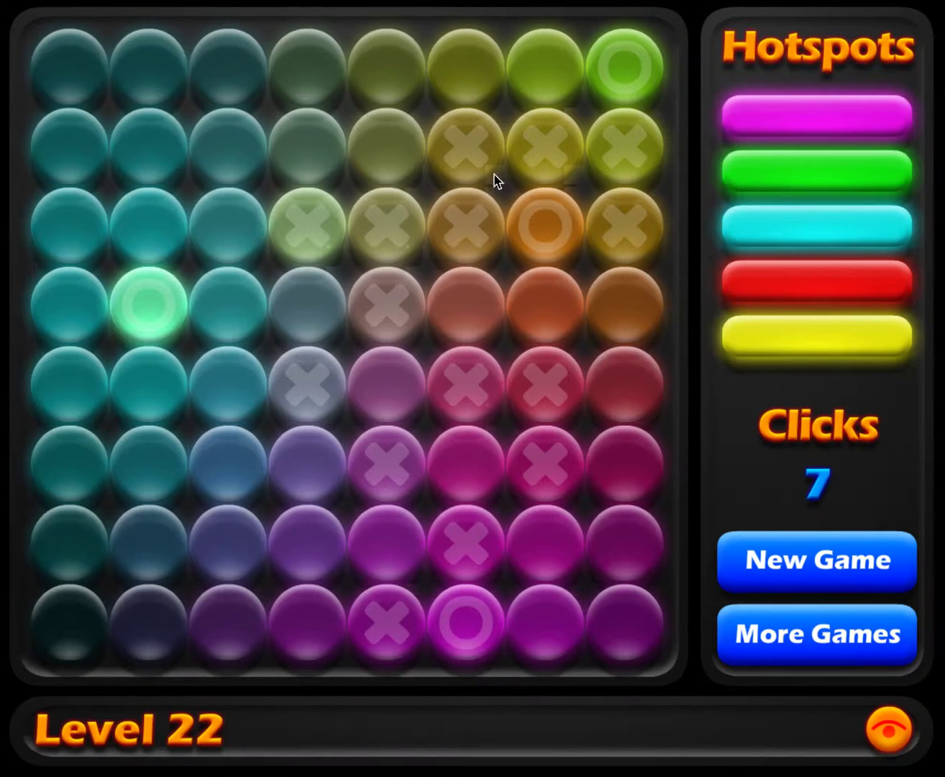
left_click(396, 211)
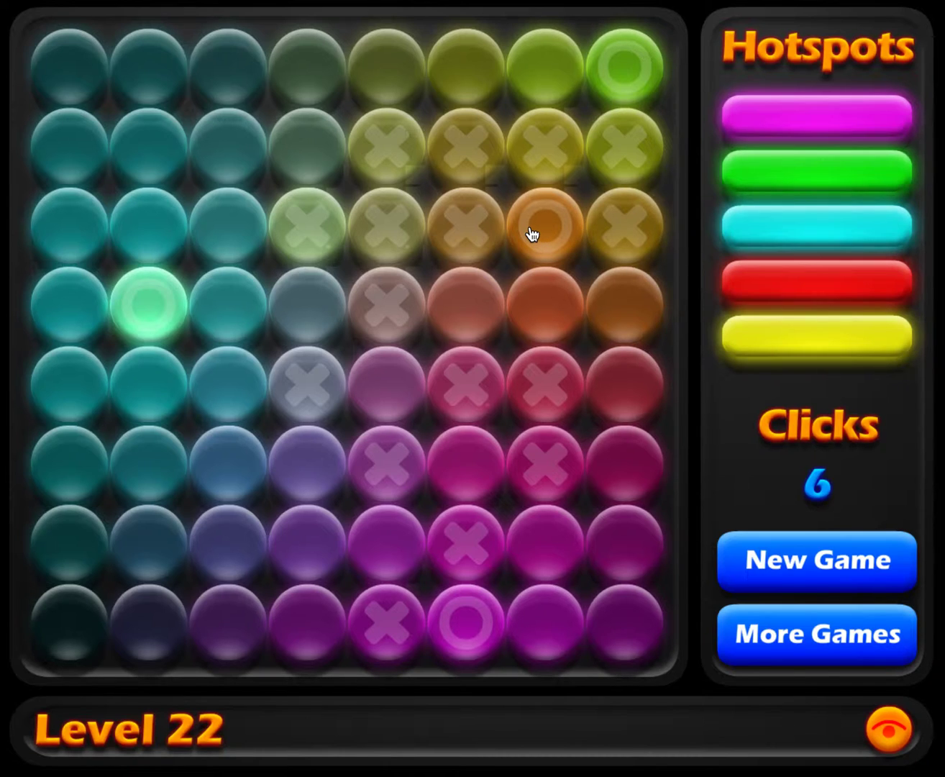
Probe row 4's last cell and column 4, plus row 3 columns 3–1, then use the eye hint
left_click(606, 294)
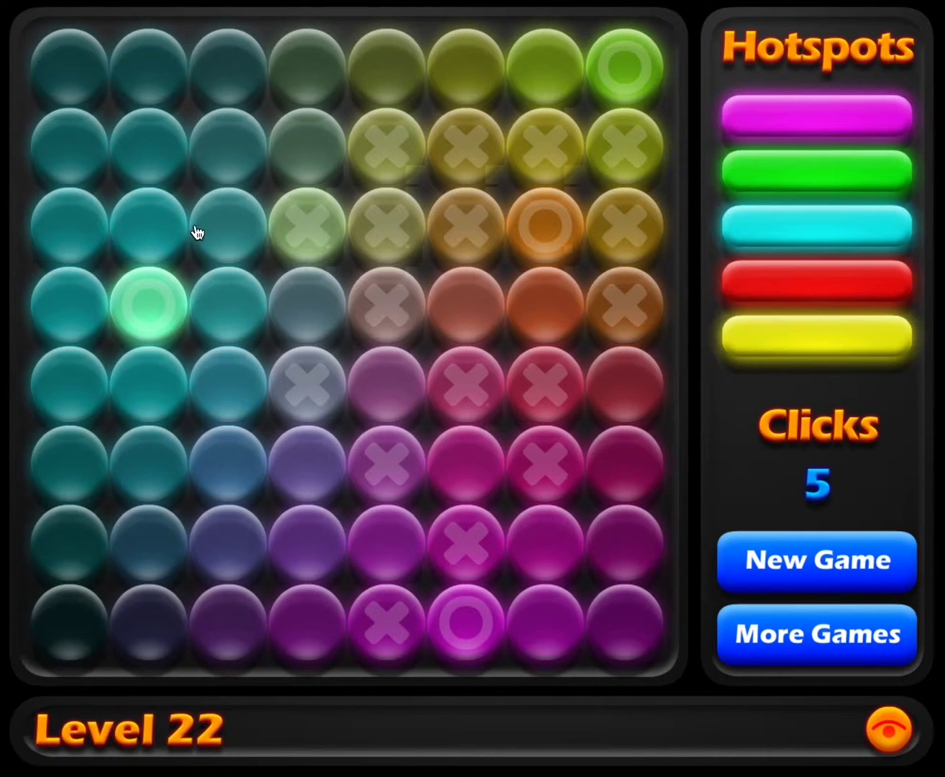
left_click(306, 304)
left_click(237, 248)
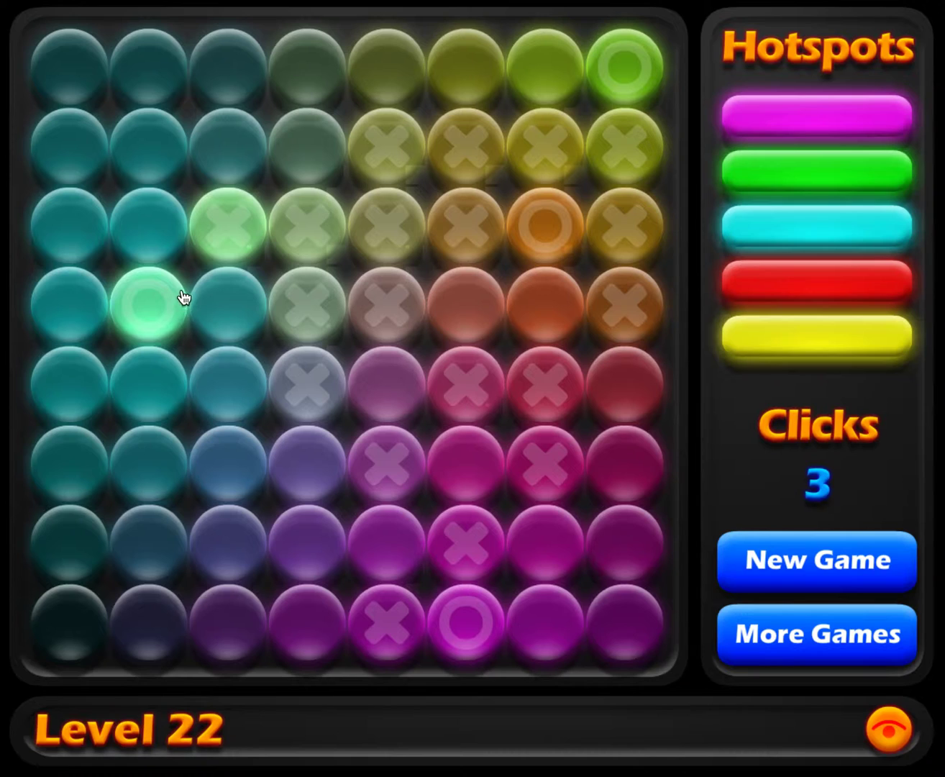
left_click(156, 203)
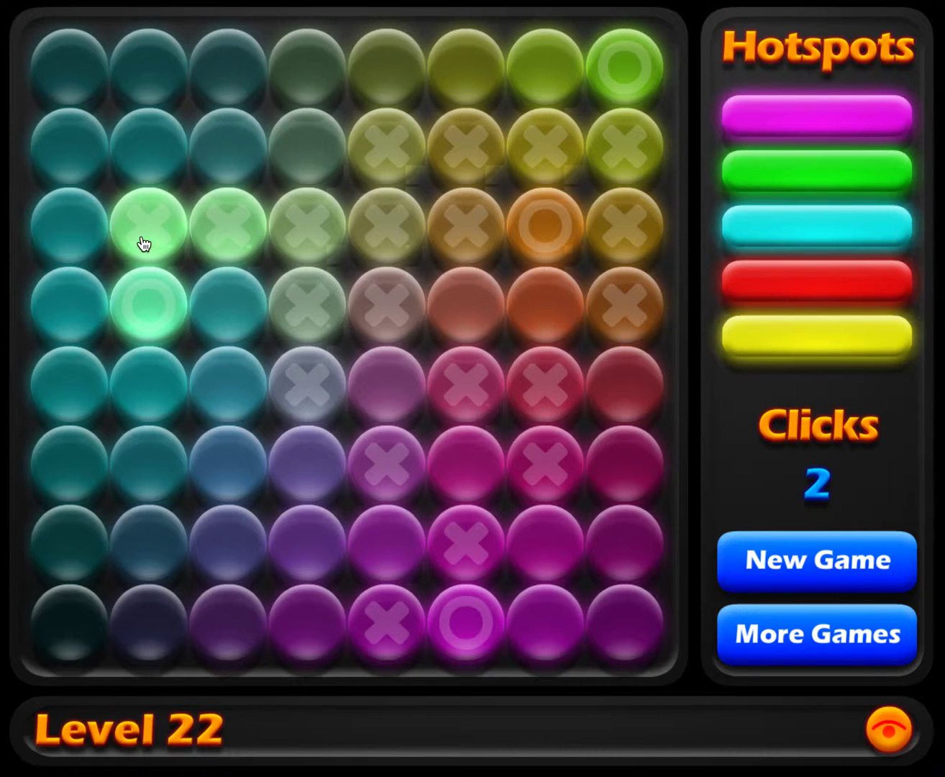
left_click(74, 229)
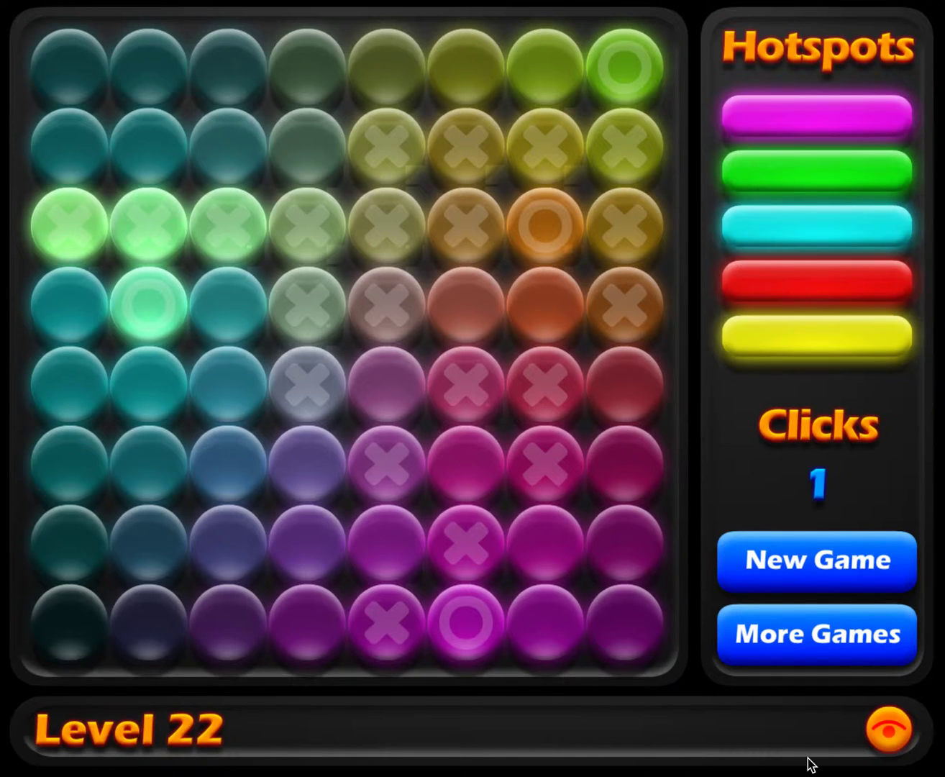
left_click(888, 732)
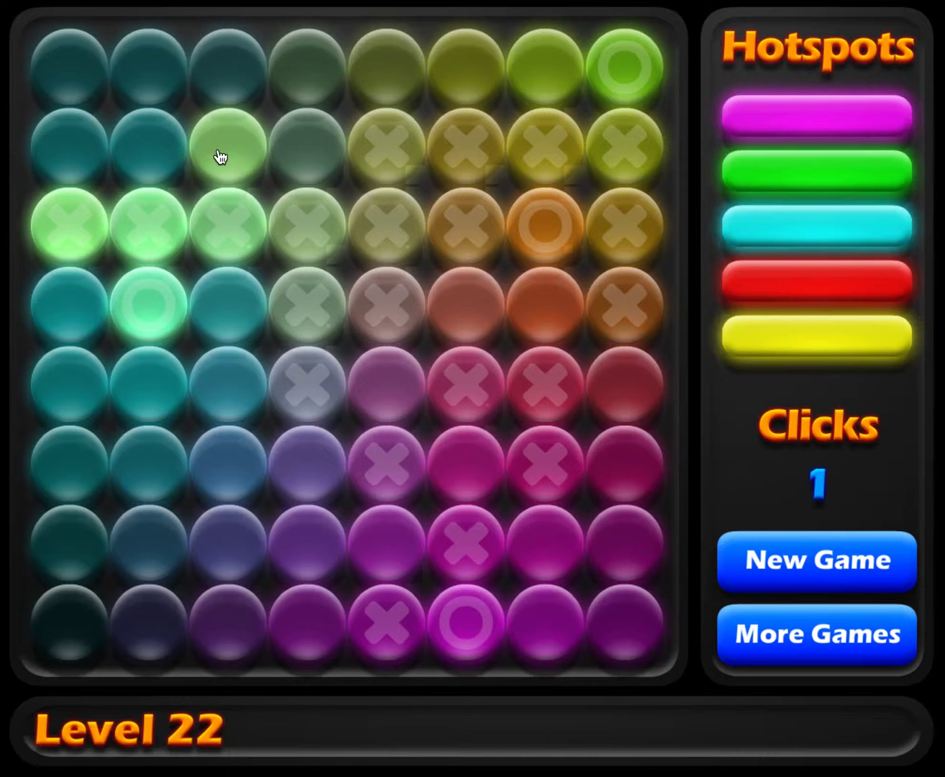
Spend Level 22's last click at row 2, column 3, then cross off seven central Level 23 cells
left_click(87, 303)
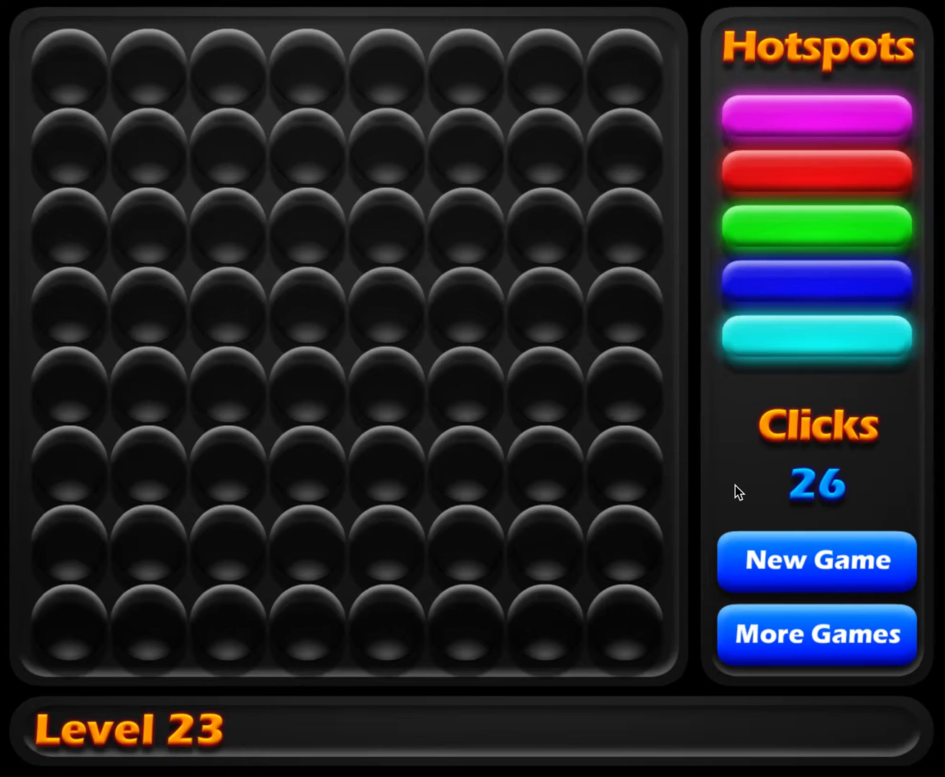
left_click(402, 331)
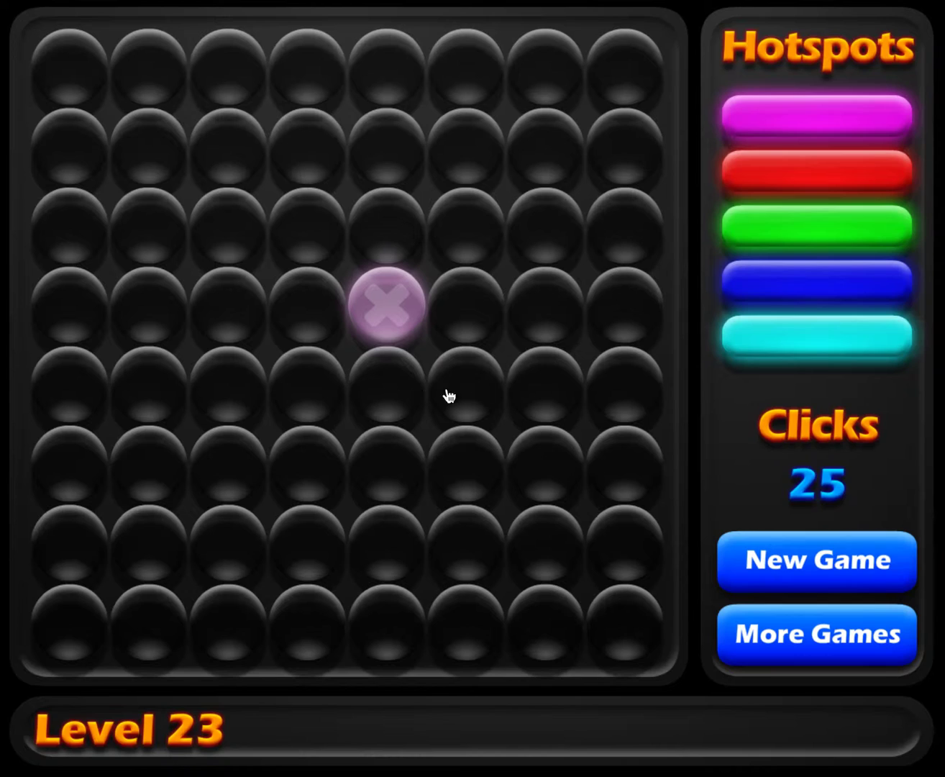
left_click(326, 390)
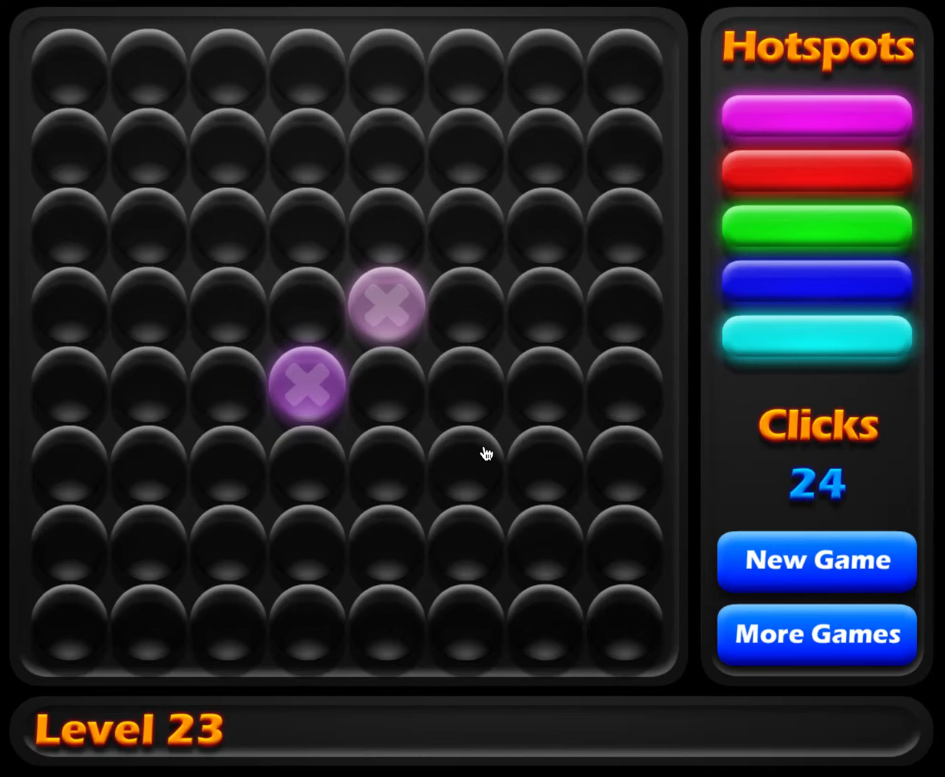
left_click(246, 478)
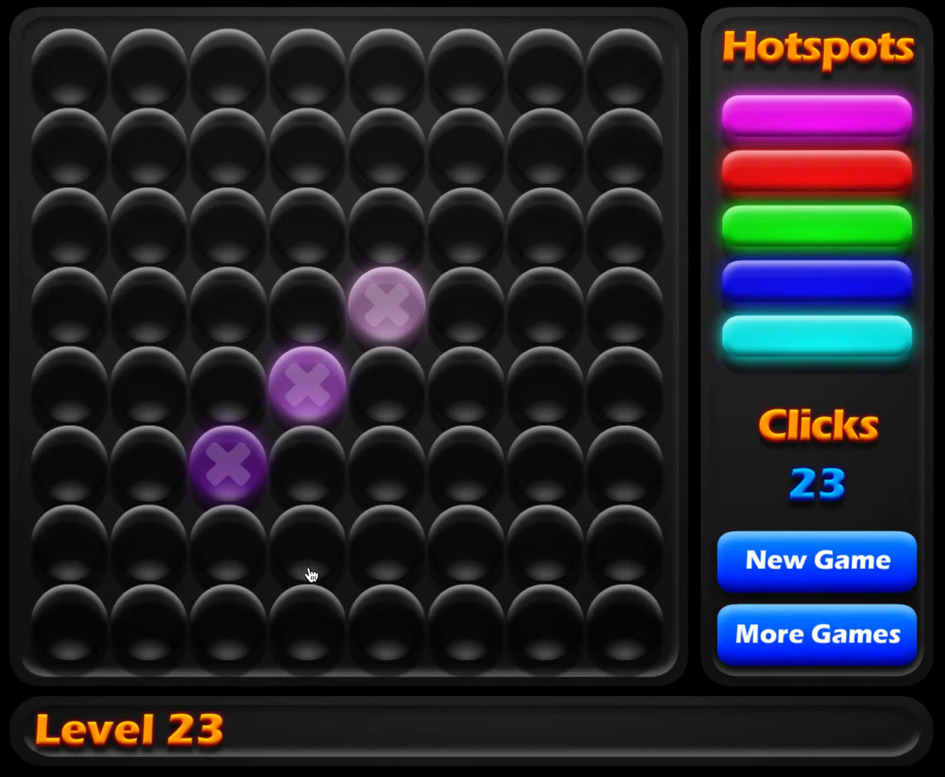
left_click(159, 572)
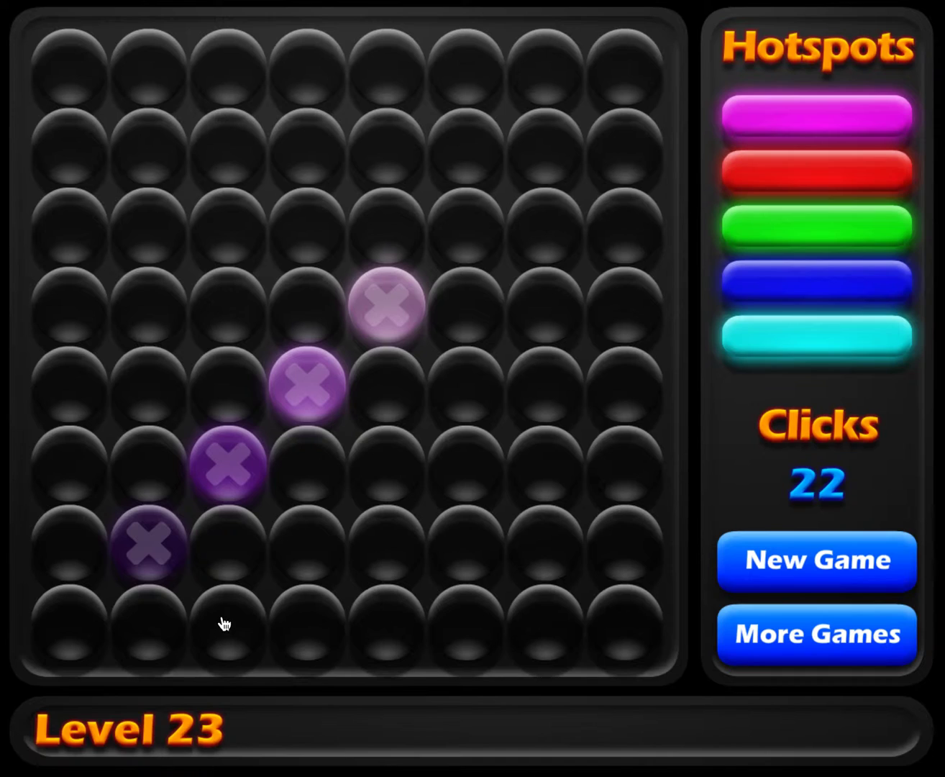
left_click(332, 563)
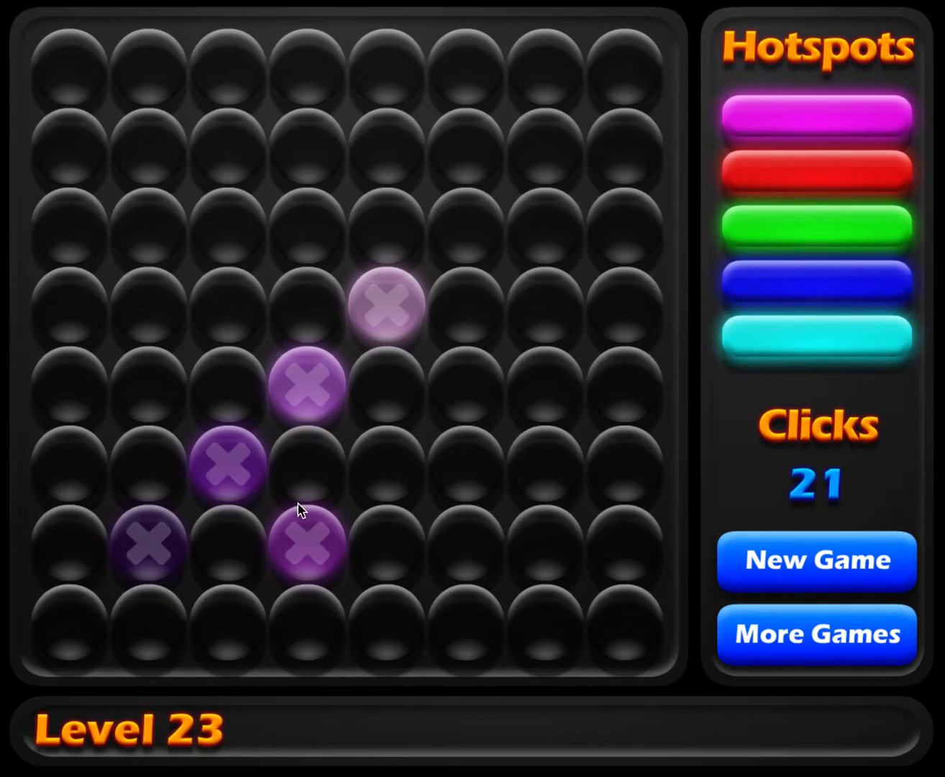
left_click(408, 503)
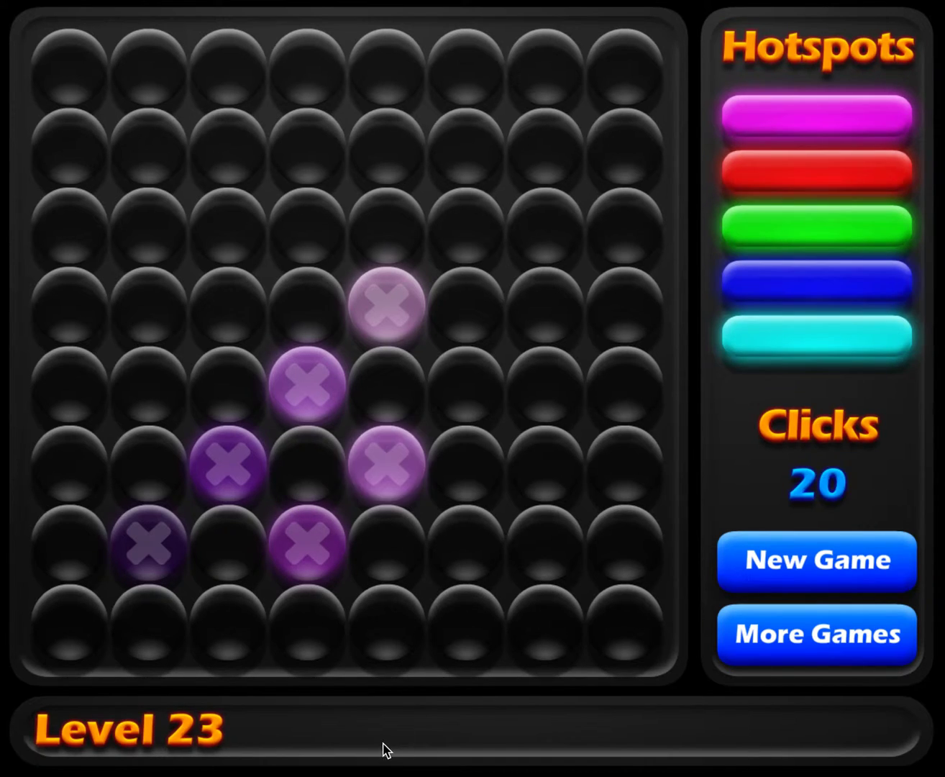
left_click(465, 425)
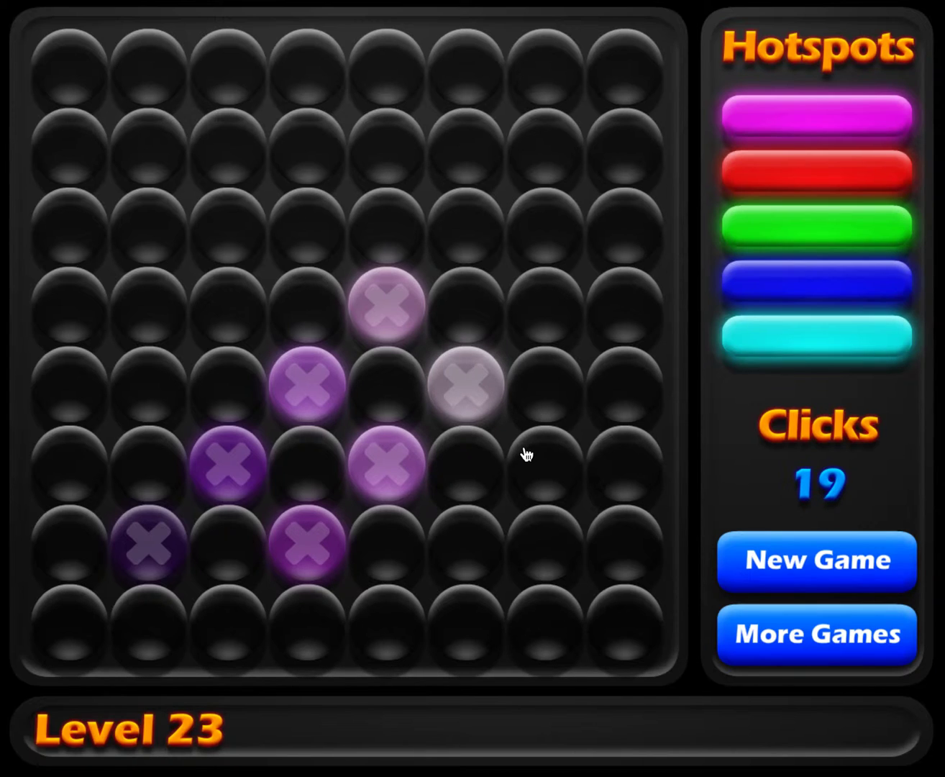
Find the green hotspot at row 4, column 7, then miss at row 5 column 5 and row 6 column 6
left_click(533, 337)
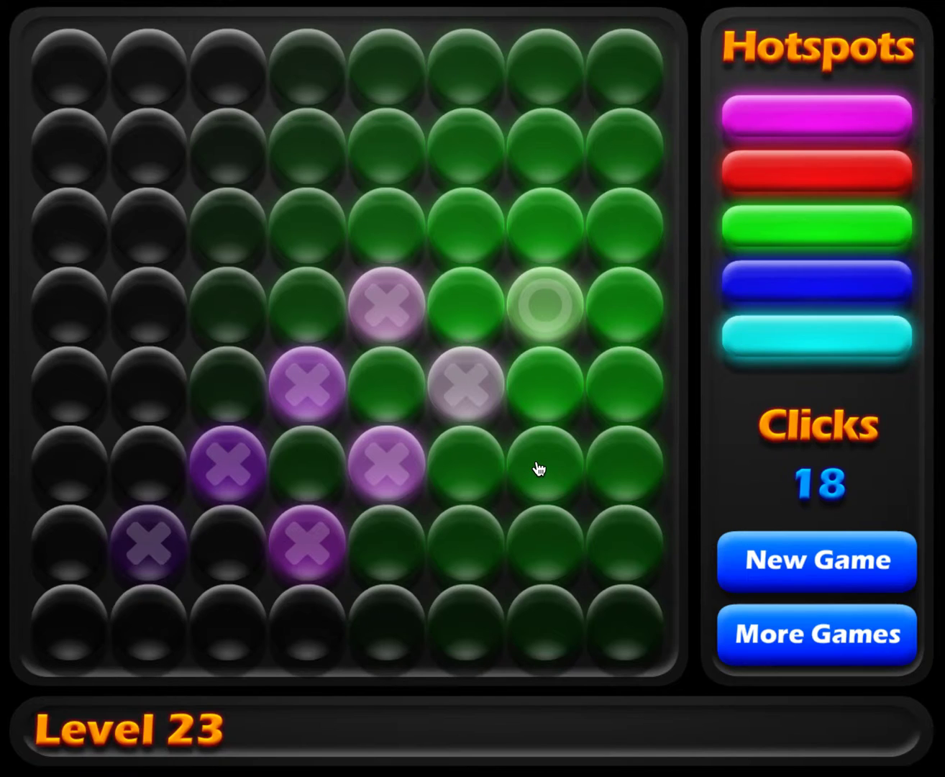
left_click(395, 381)
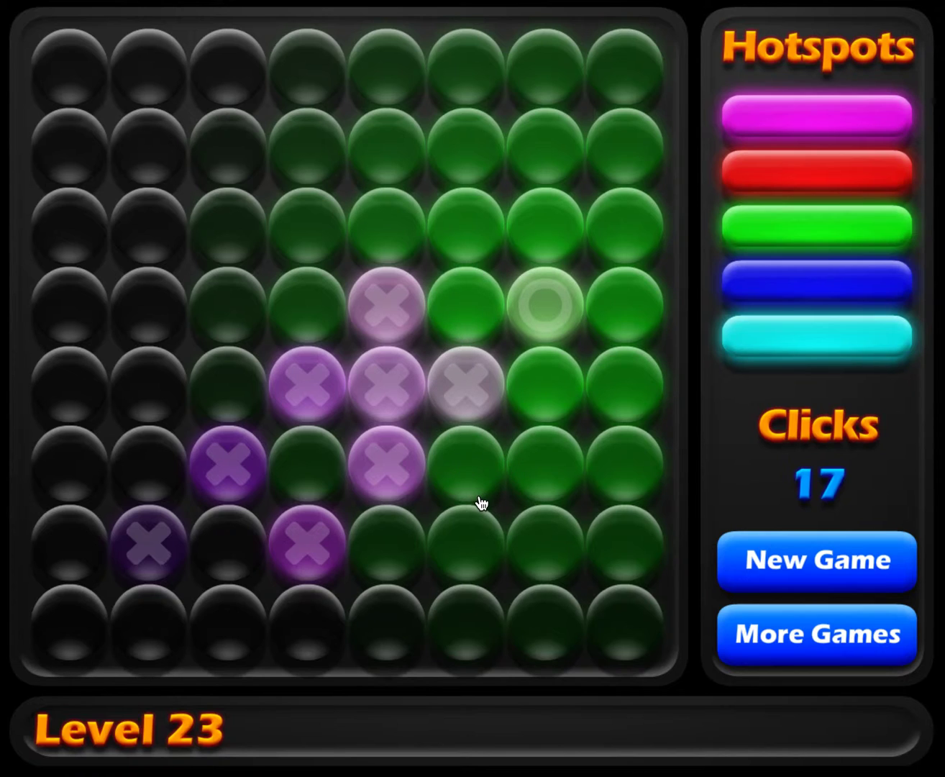
left_click(510, 469)
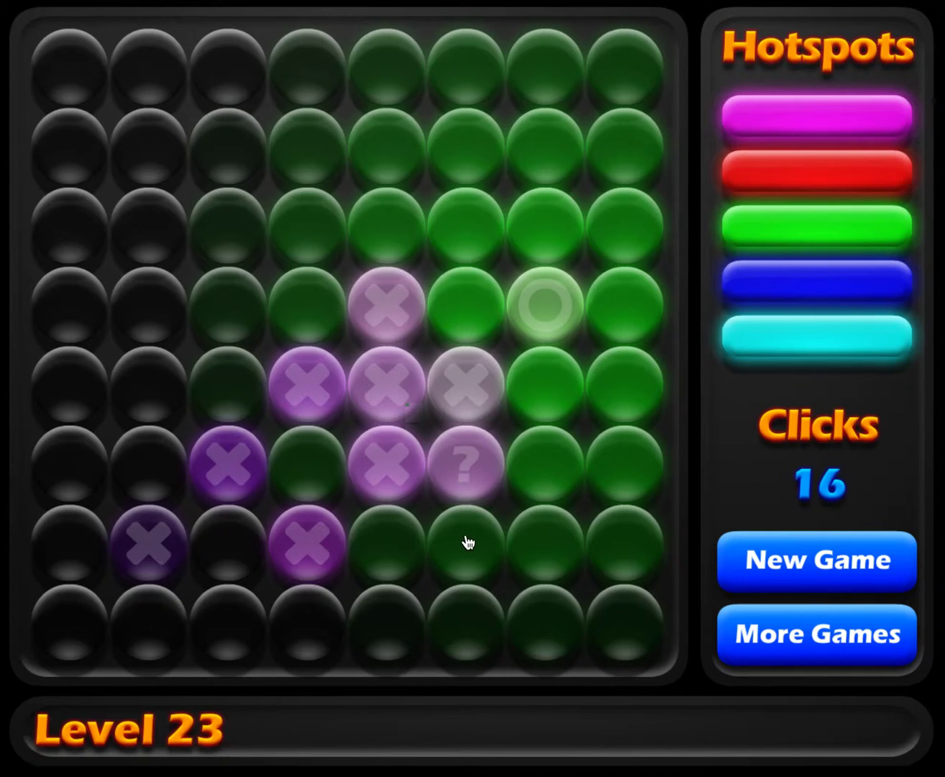
left_click(465, 467)
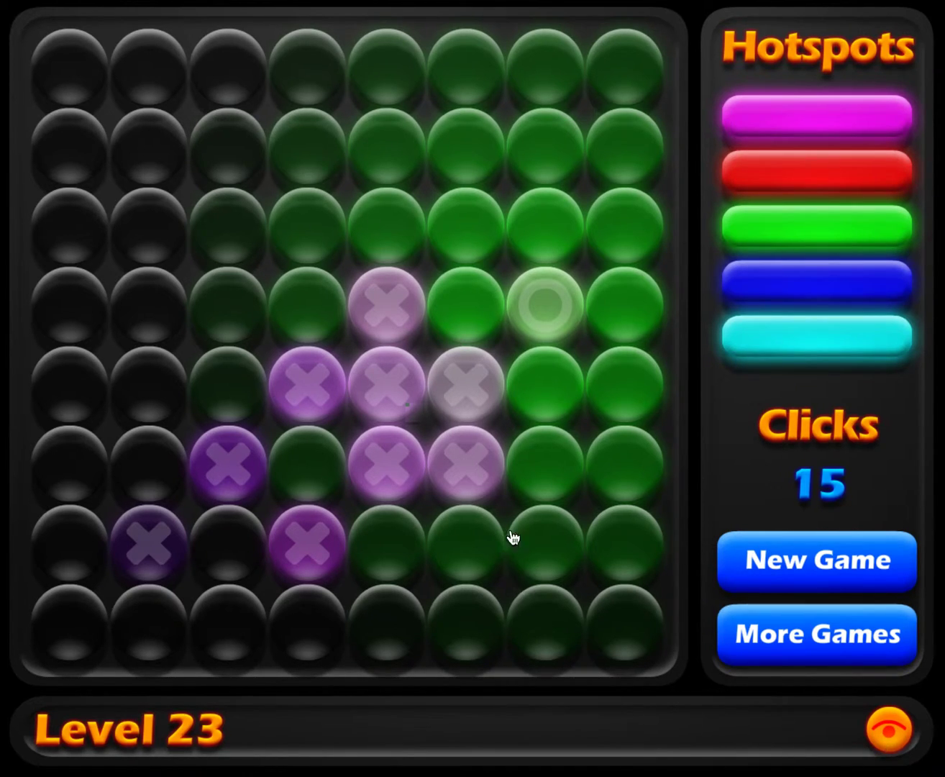
Use the eye power-up, miss at row 8 and the bottom-right corner, and find magenta at row 7, column 6
left_click(897, 733)
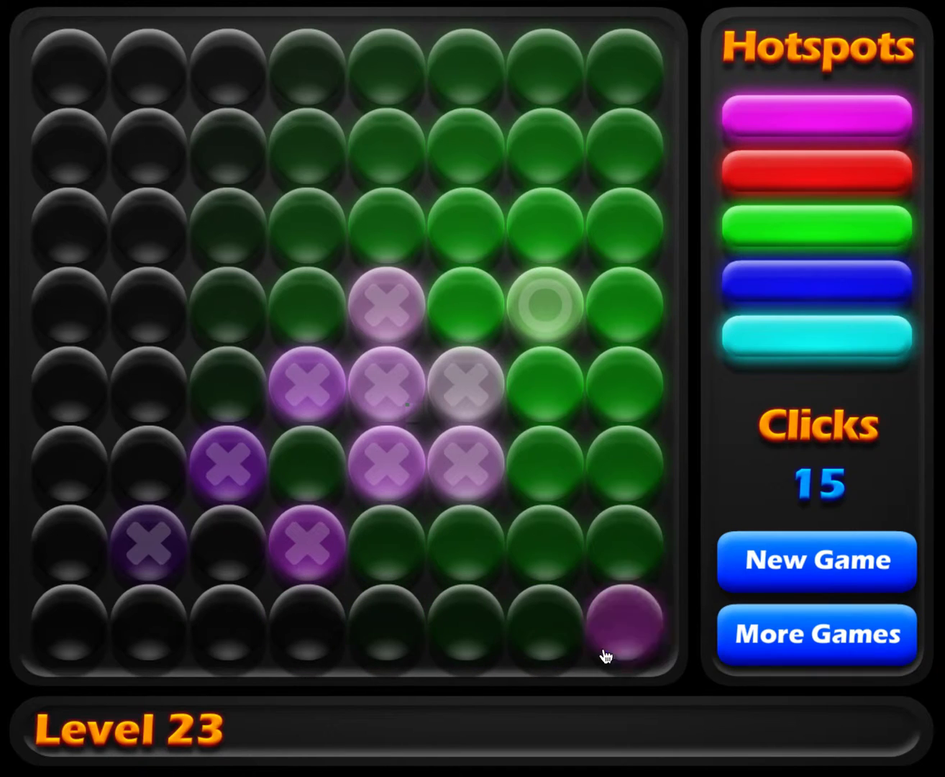
mouse_move(308, 622)
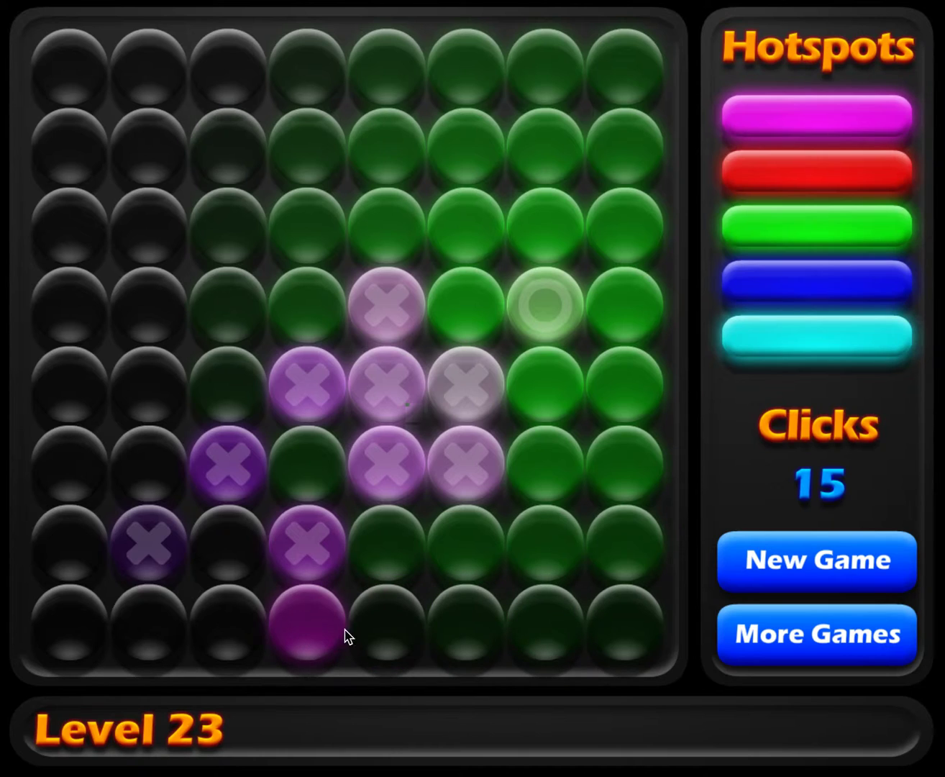
left_click(398, 633)
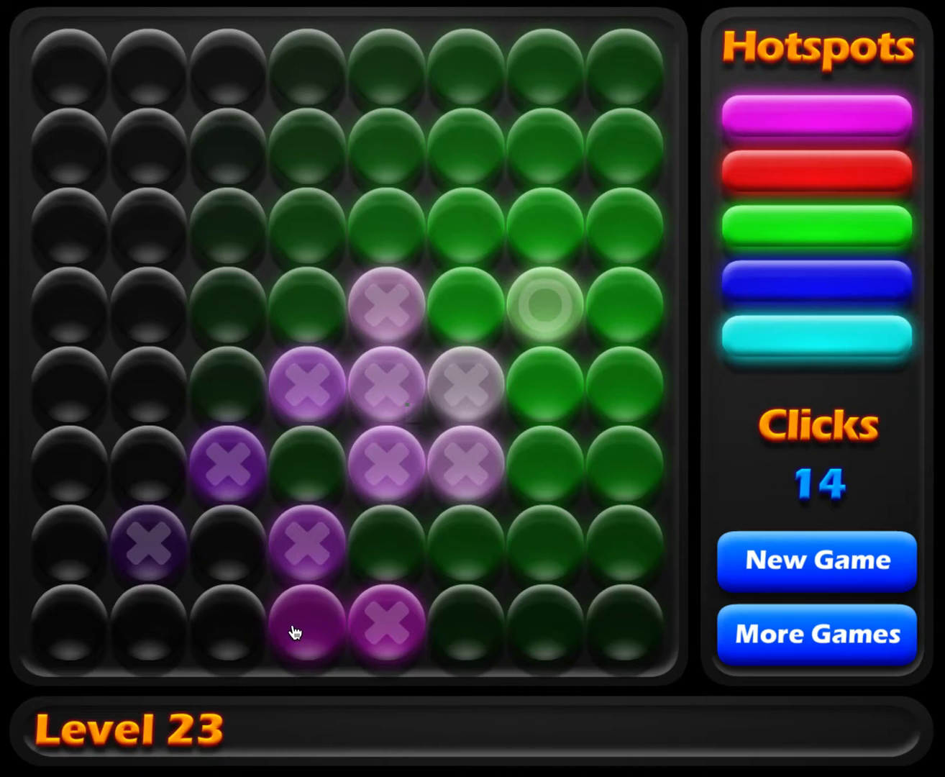
left_click(306, 626)
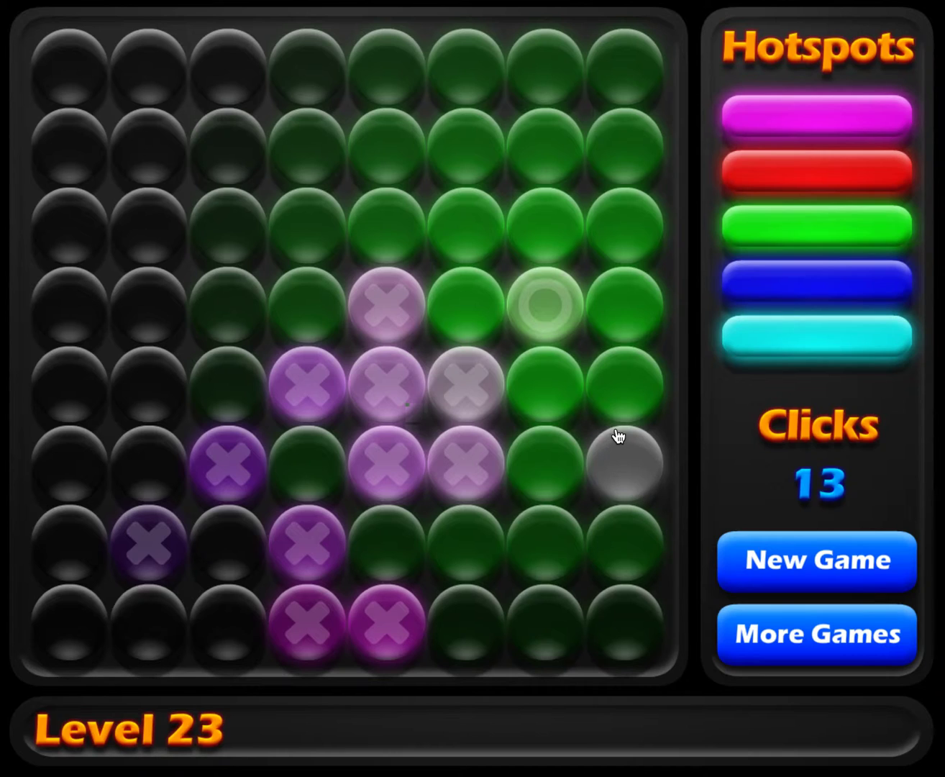
left_click(637, 629)
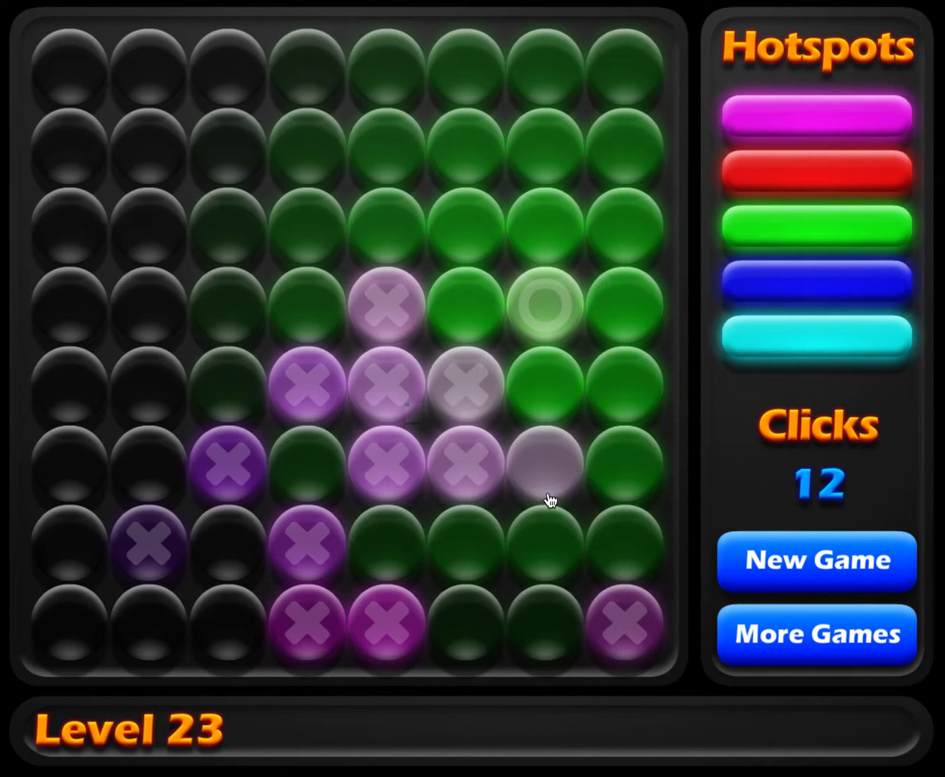
left_click(466, 542)
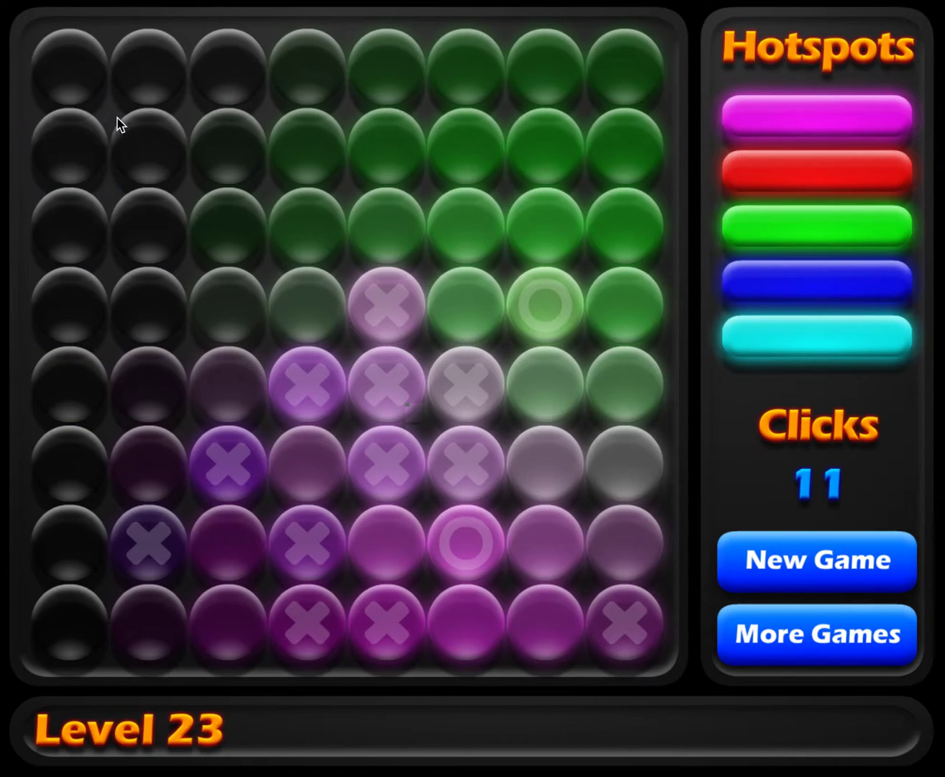
Uncover the cyan hotspot in the top-left corner, then miss at row 5, column 2
left_click(90, 71)
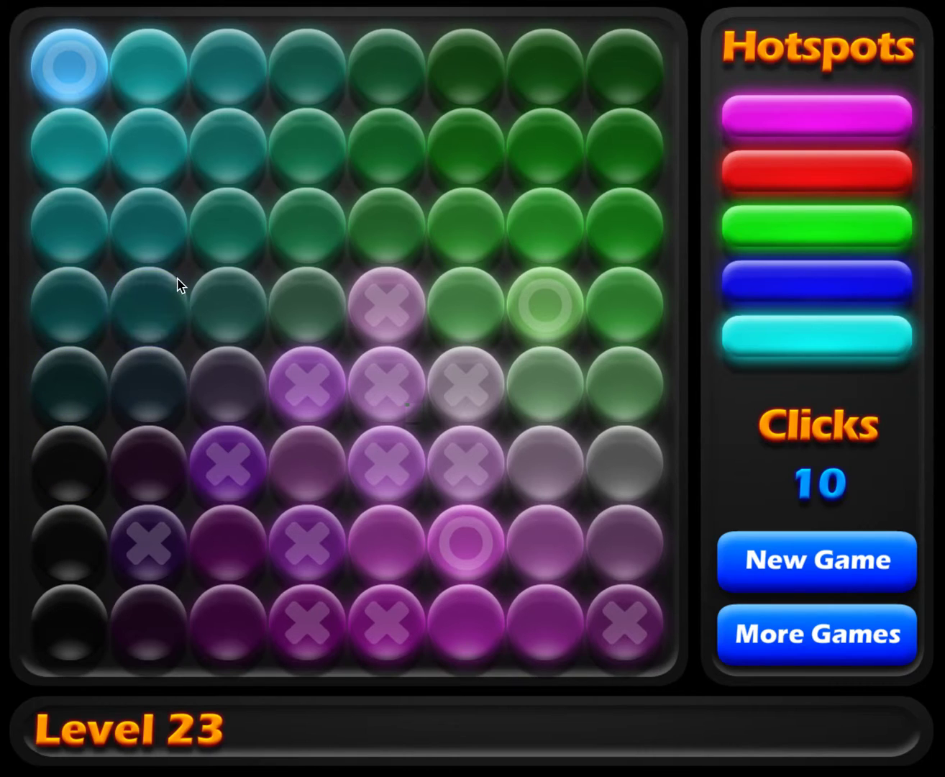
left_click(154, 372)
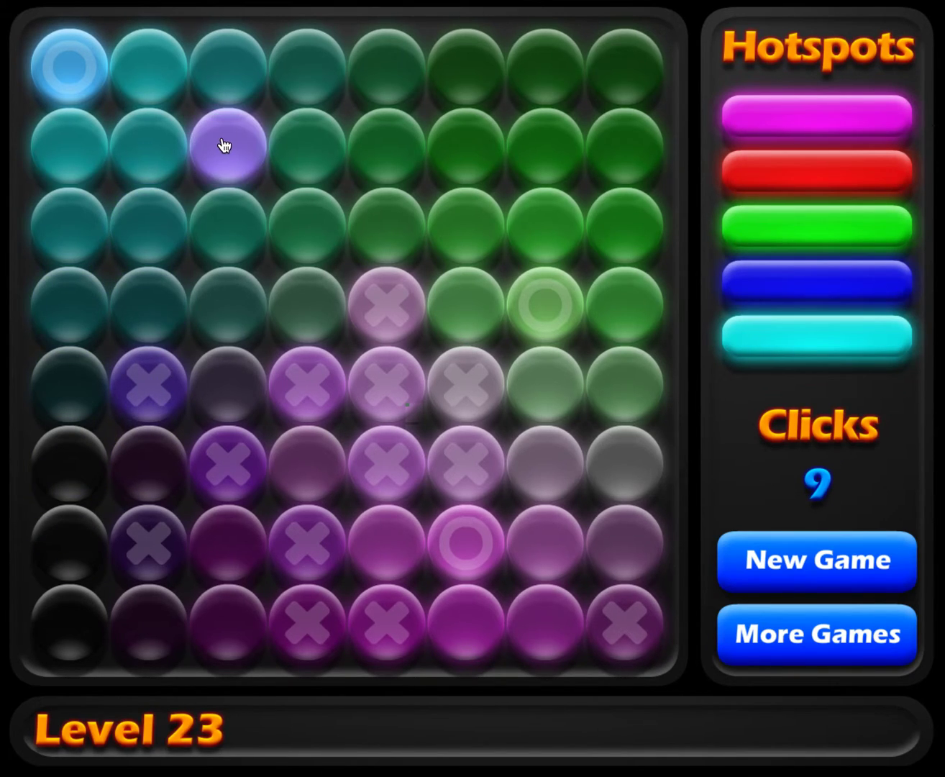
Probe row 3 at columns 2 and 6, adding two crossed misses
left_click(163, 226)
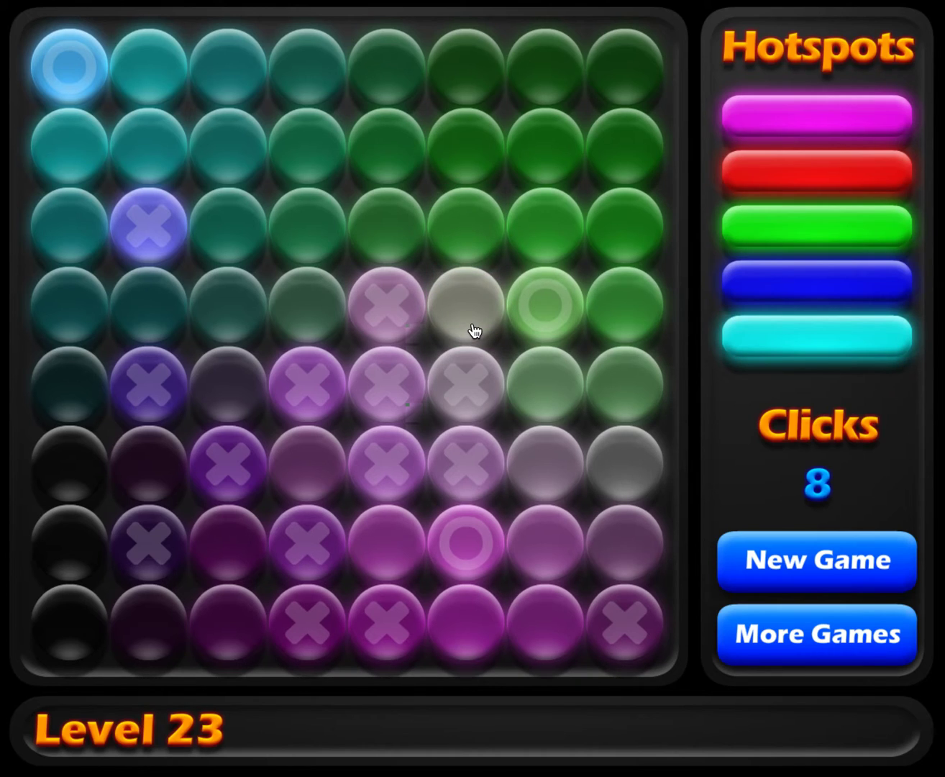
left_click(478, 248)
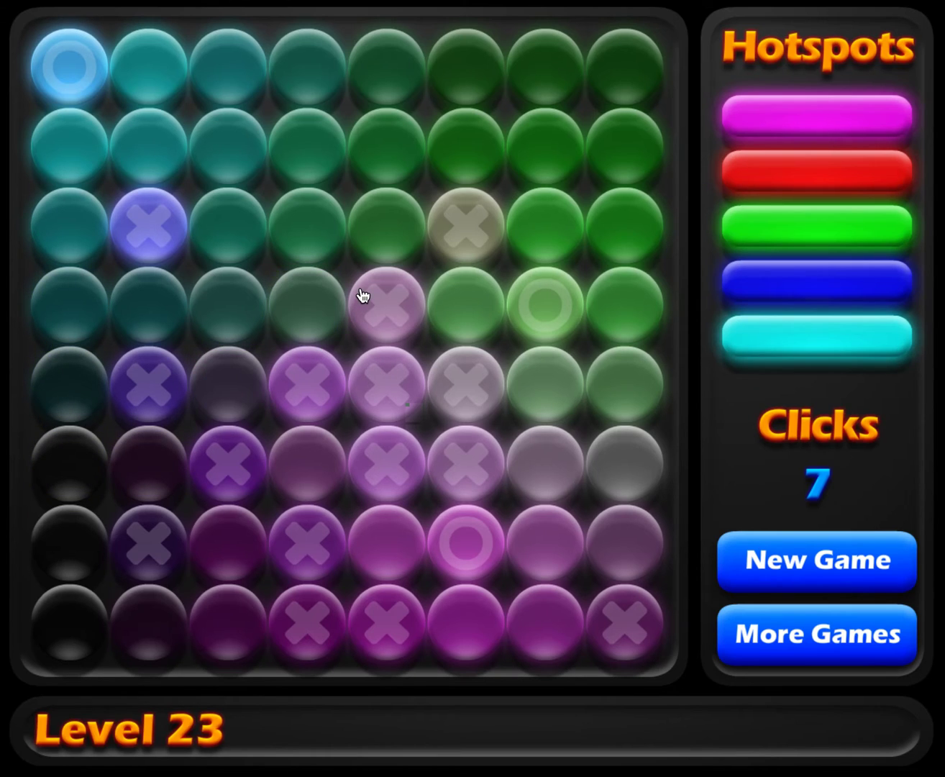
Probe row 4 columns 2 and 1 and row 3 column 1, all misses
left_click(235, 383)
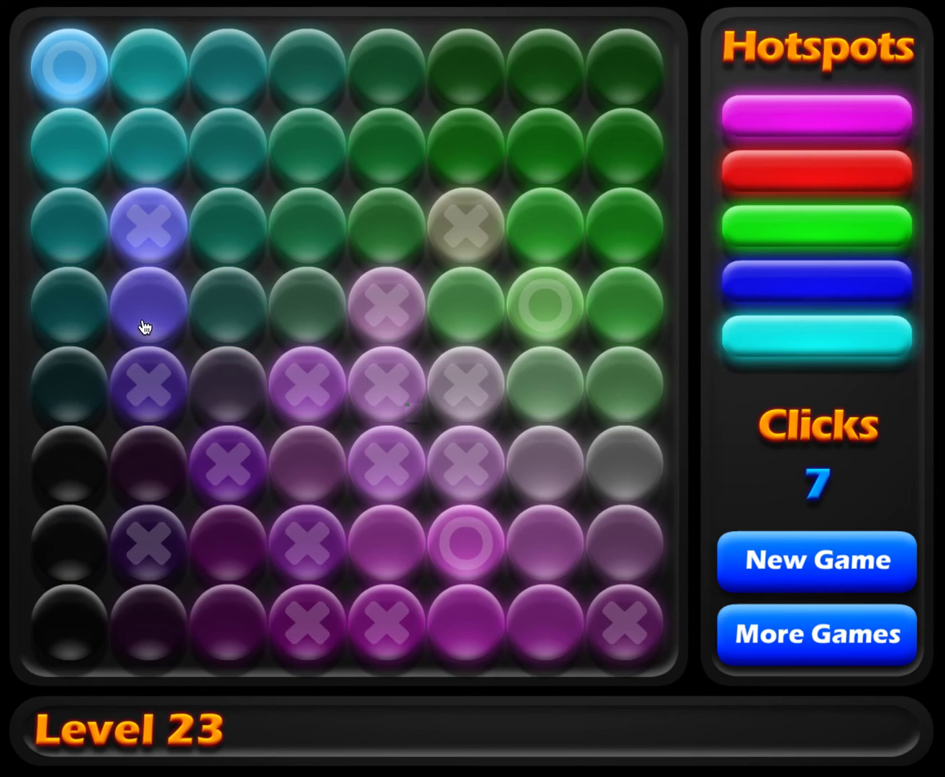
left_click(170, 292)
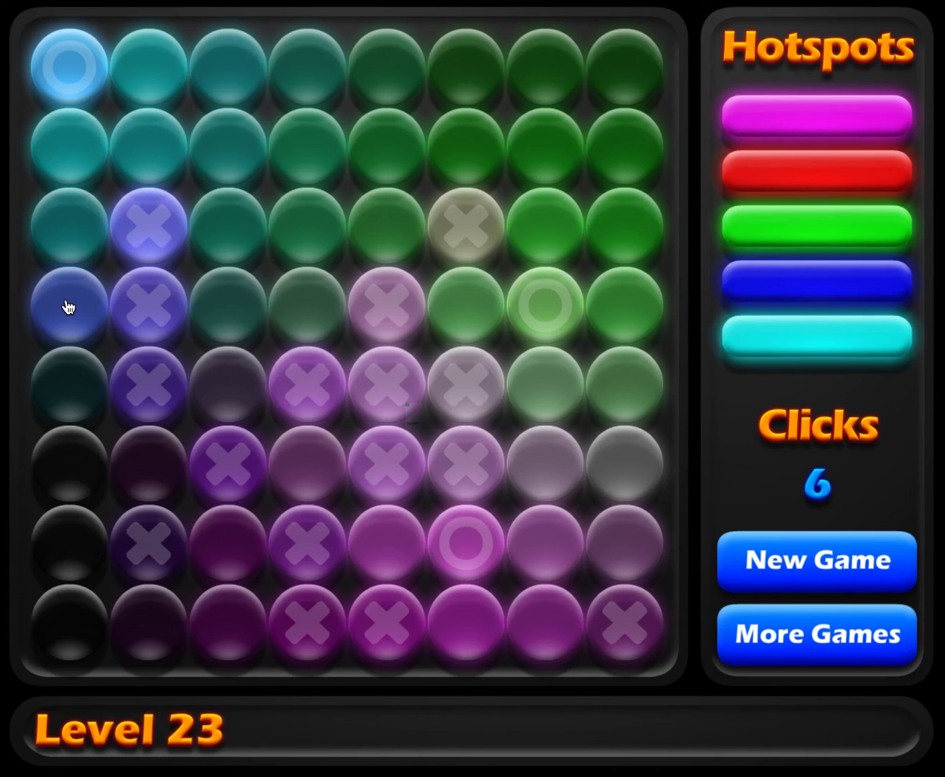
left_click(69, 309)
left_click(62, 236)
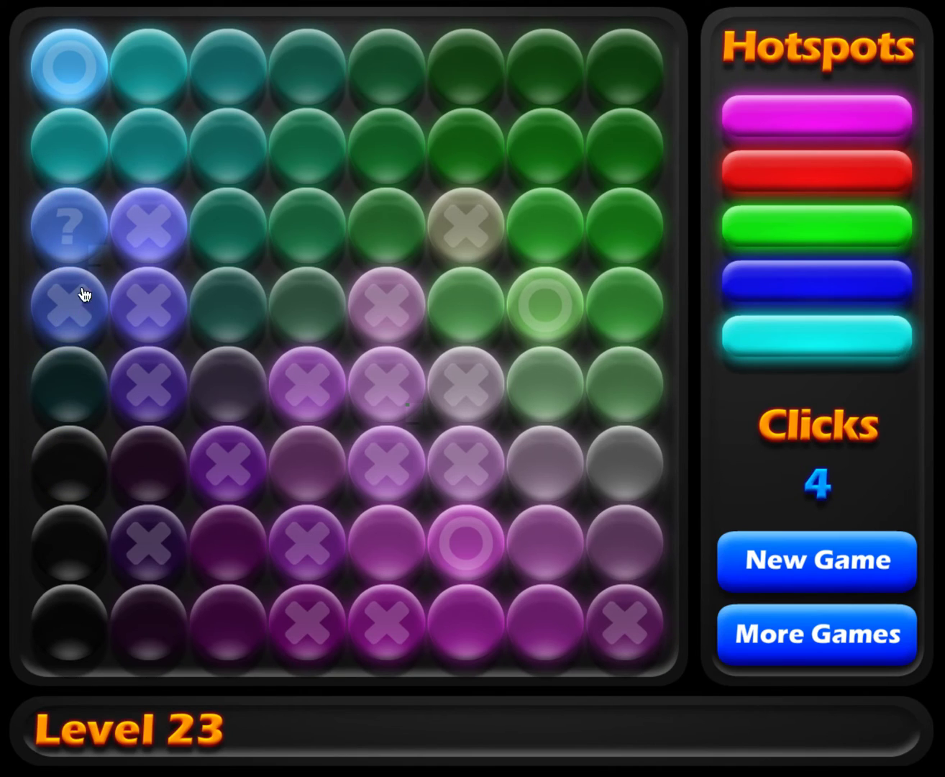
left_click(68, 229)
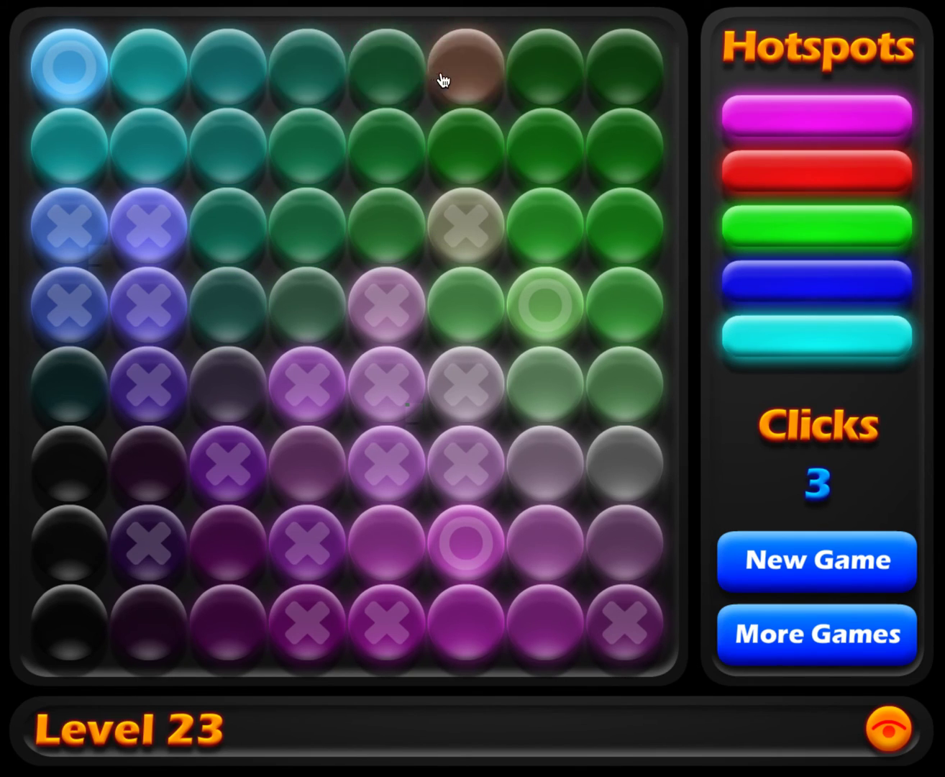
Miss at row 1 column 6 and row 2 column 5, then find the hotspot at row 2, column 4
left_click(466, 68)
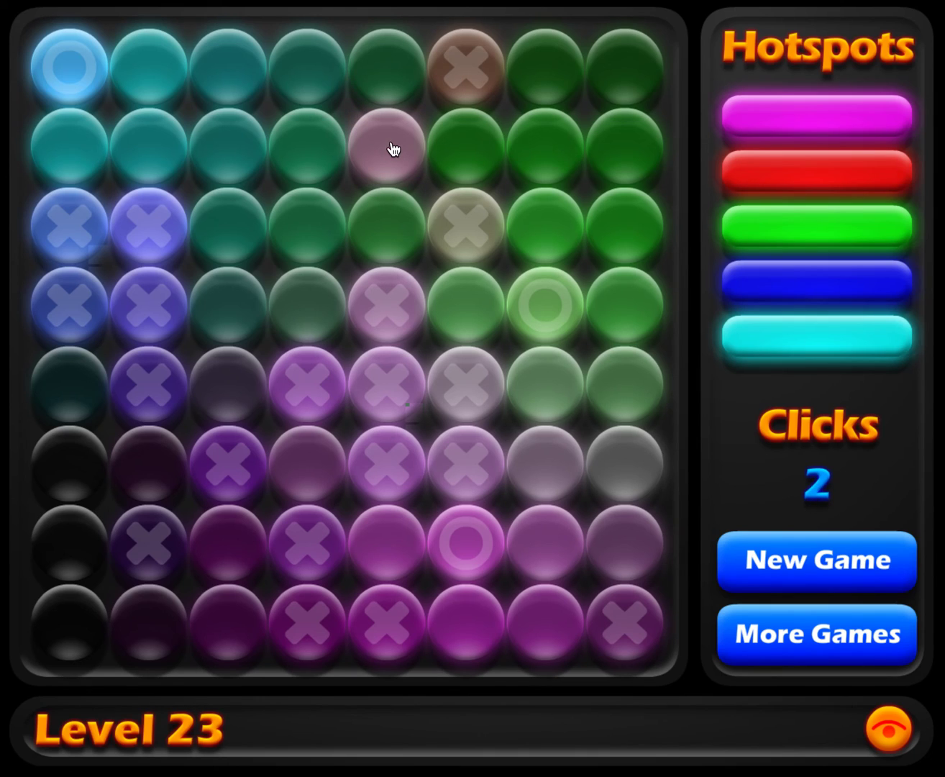
left_click(393, 145)
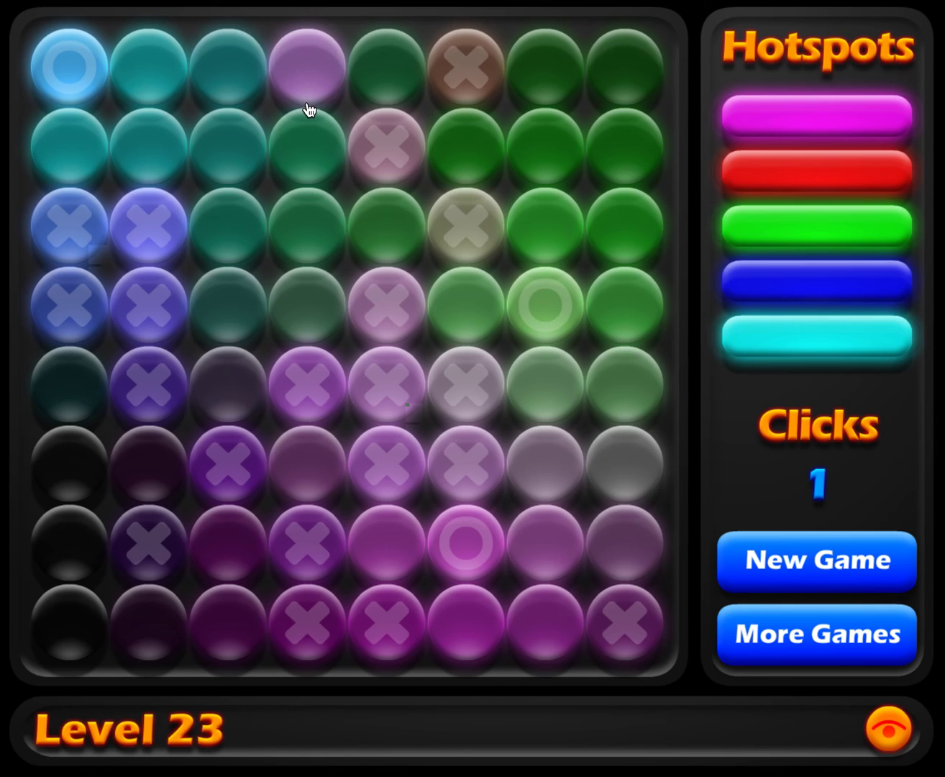
left_click(322, 161)
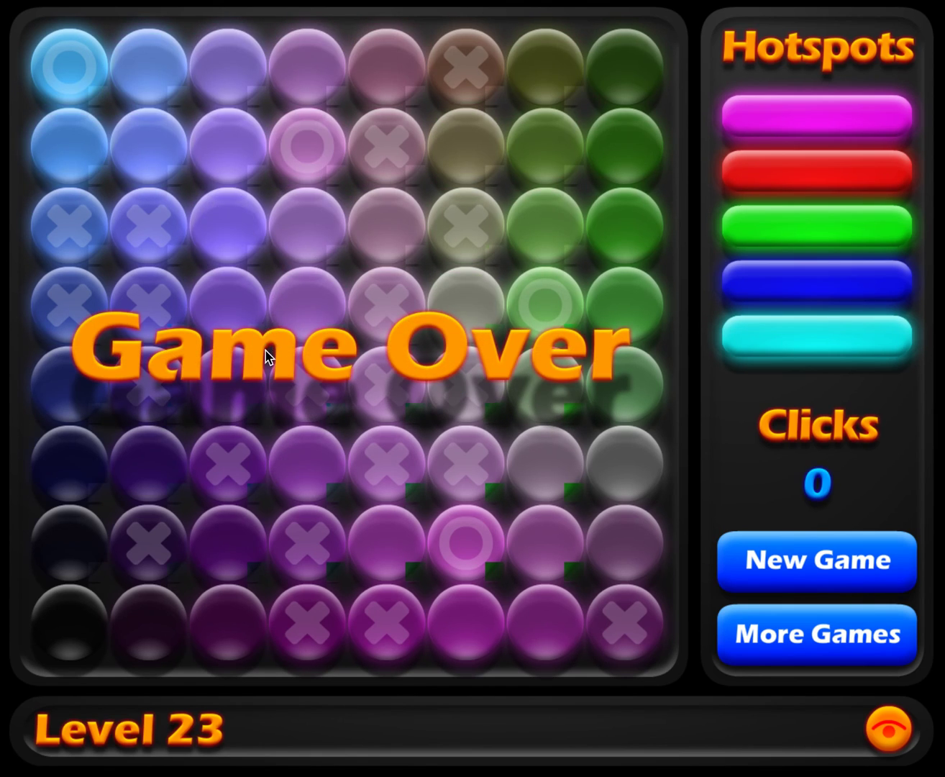